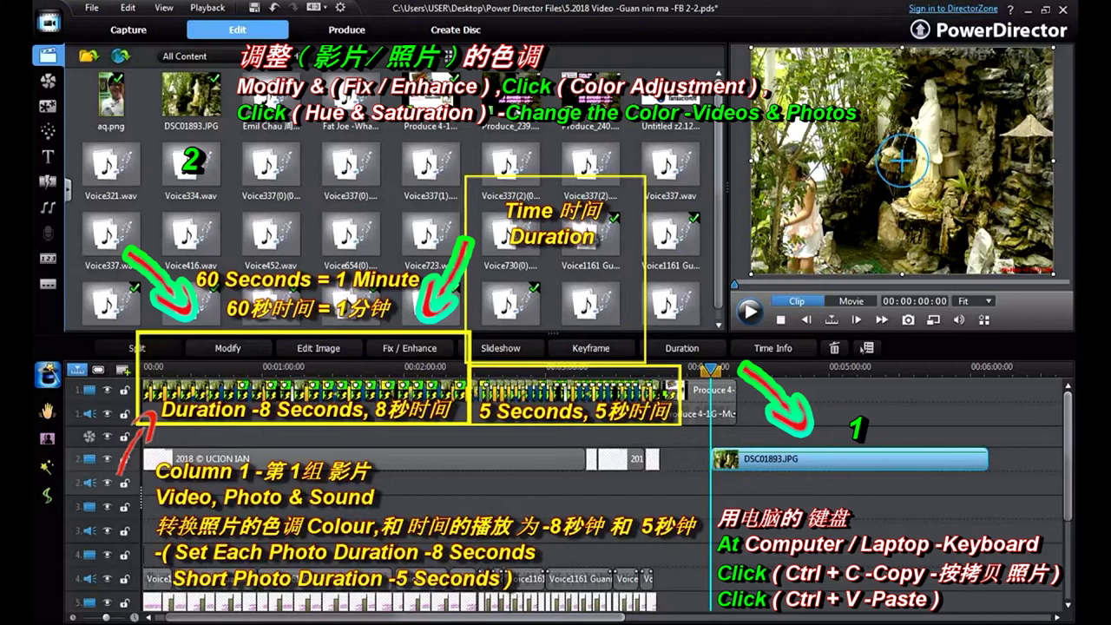
Step: Move the DSC01893.JPG clip along track 2 to start at about 00:04:36 and set its duration to 10 seconds
{"action": "left_click_drag", "start_coordinate": [849, 458], "coordinate": [910, 458]}
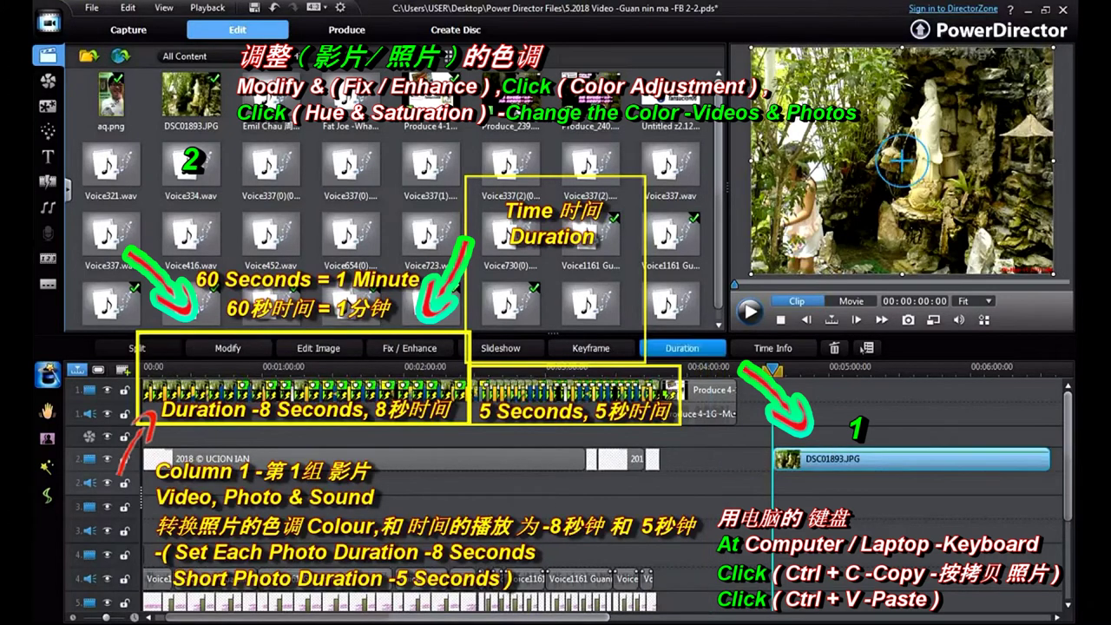
{"action": "left_click", "coordinate": [681, 348]}
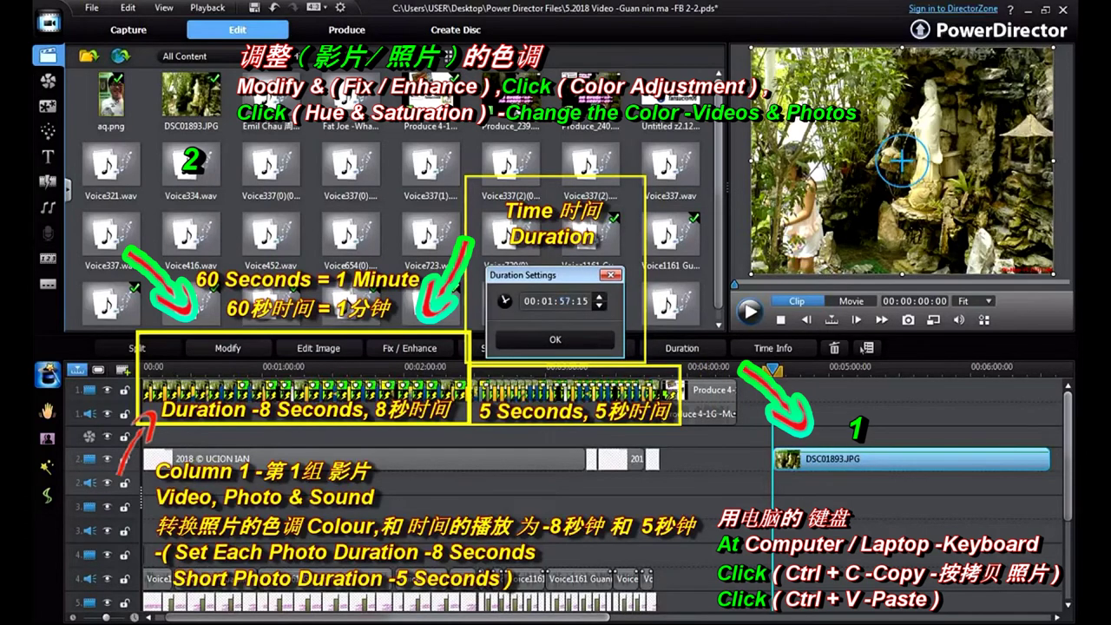
{"action": "left_click", "coordinate": [547, 301]}
{"action": "left_click", "coordinate": [564, 301]}
{"action": "key", "text": "Up"}
{"action": "key", "text": "Up"}
{"action": "left_click", "coordinate": [565, 301]}
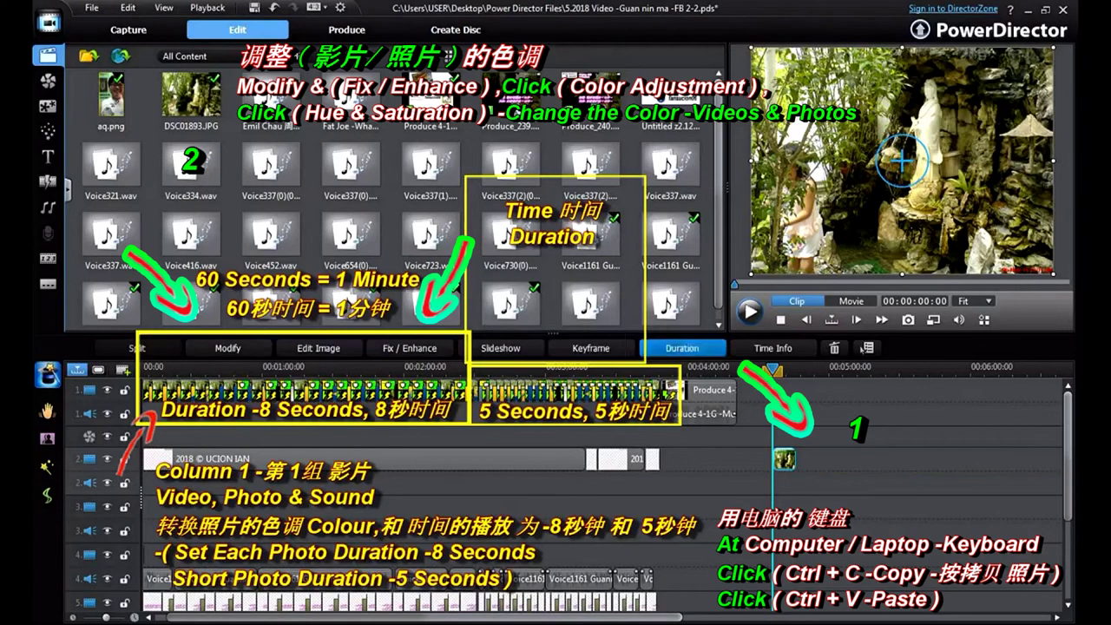
{"action": "left_click", "coordinate": [682, 348]}
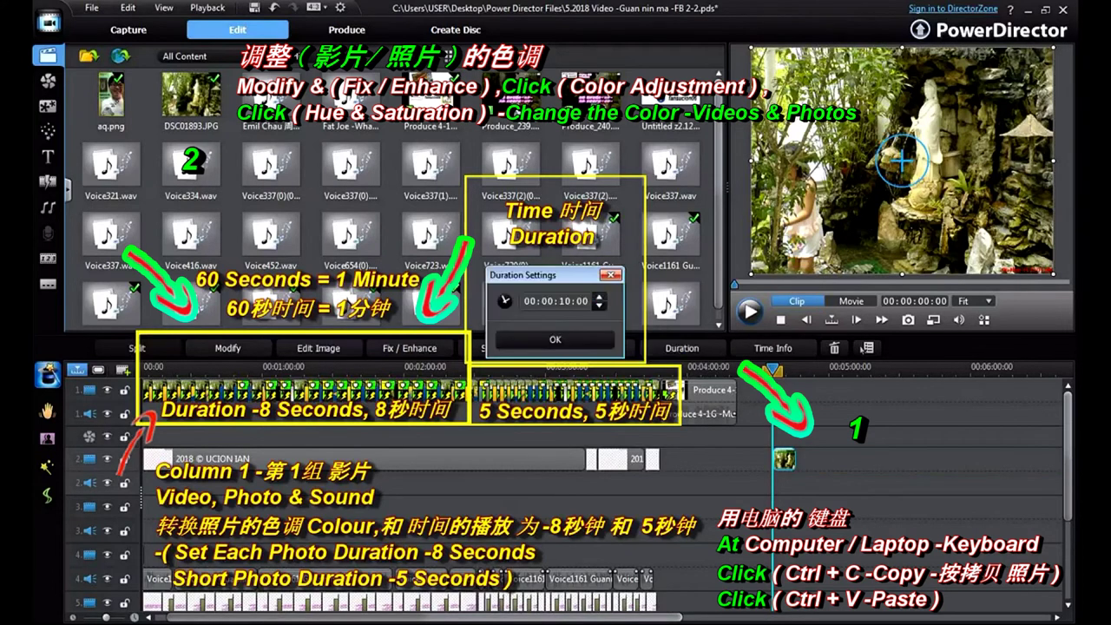
{"action": "key", "text": "Return"}
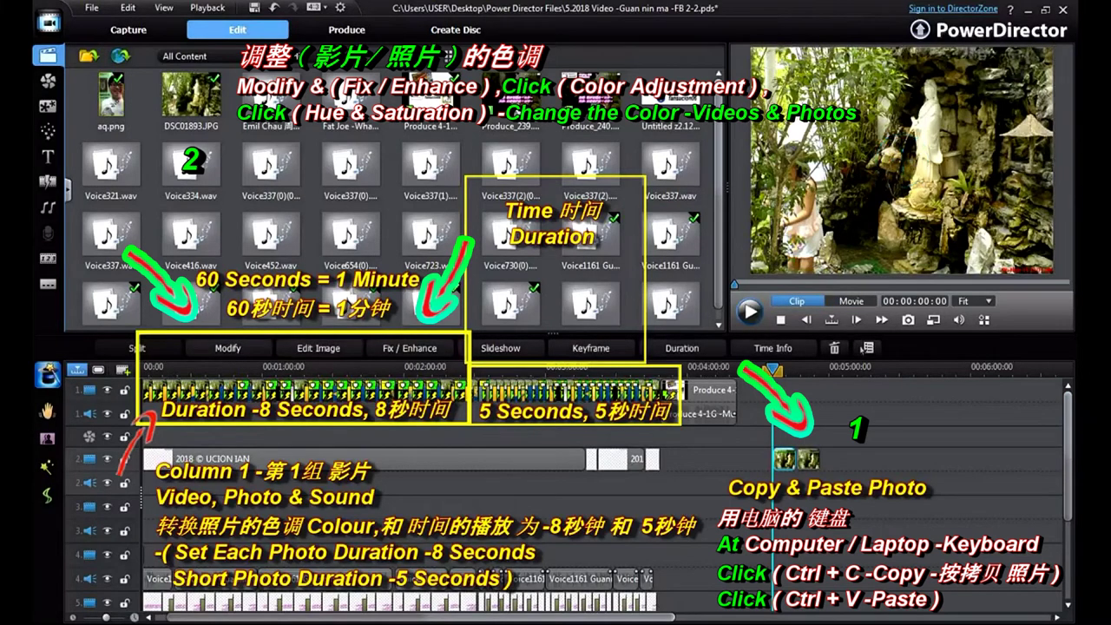
Step: Paste two copies of the DSC01893.JPG photo directly after the original on track 2
{"action": "key", "text": "ctrl+v"}
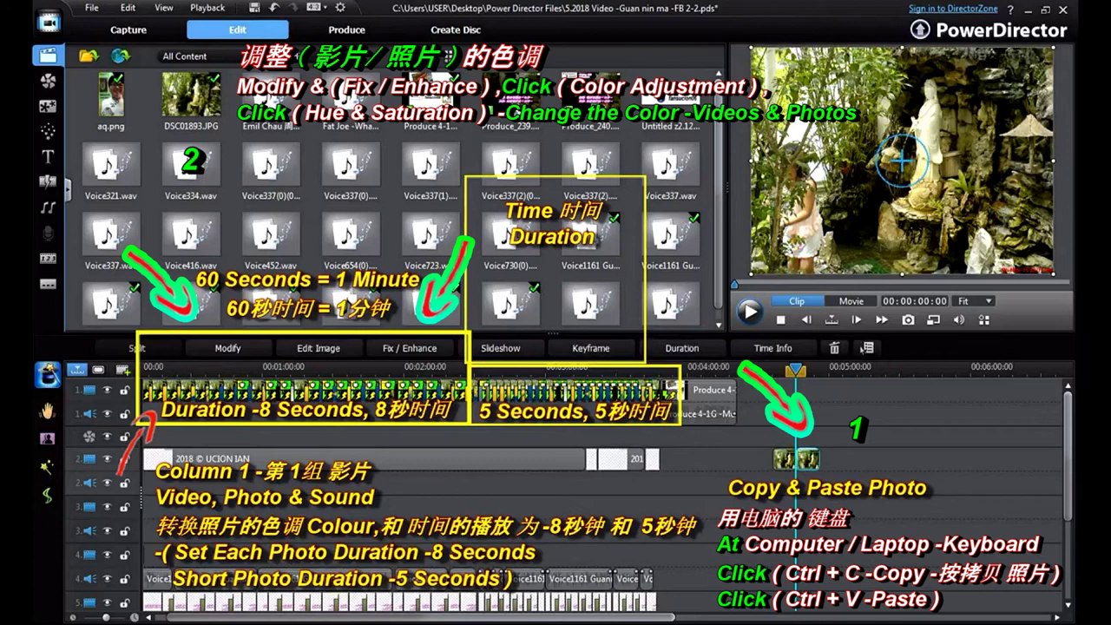
{"action": "key", "text": "ctrl+v"}
{"action": "left_click", "coordinate": [785, 459]}
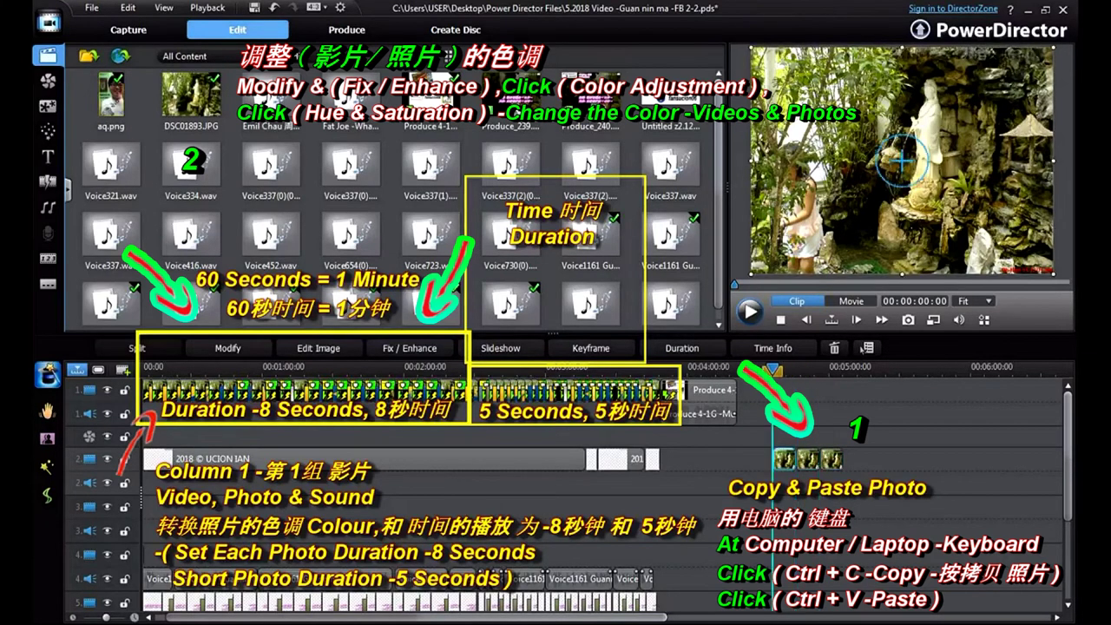
{"action": "key", "text": "Escape"}
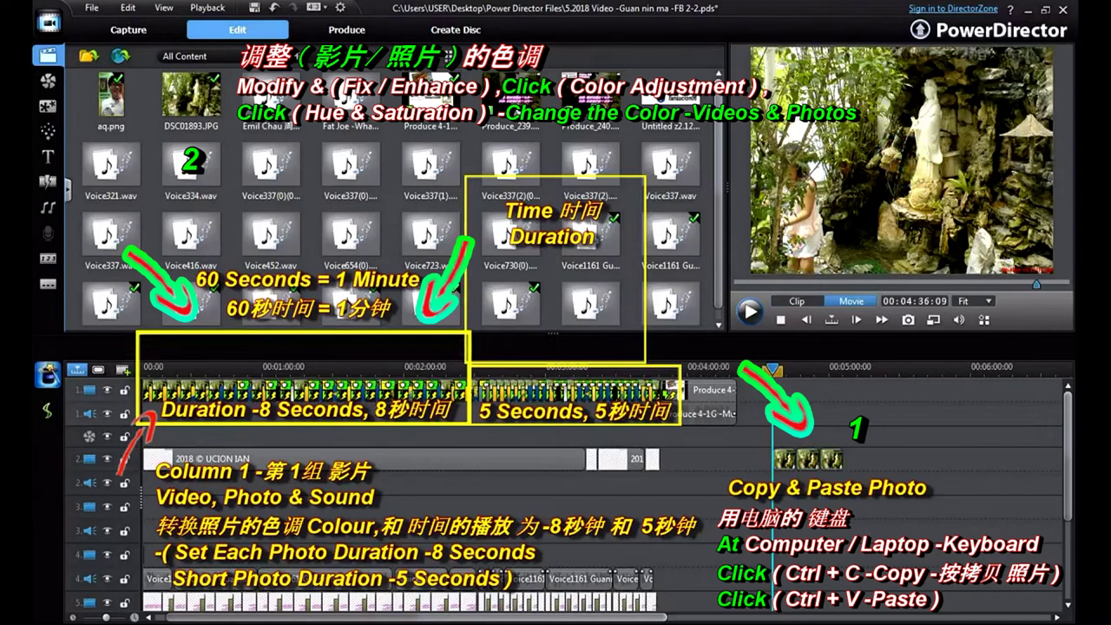
Step: Enable Color Adjustment on the first DSC01893.JPG photo and lower its hue to tint the picture magenta
{"action": "left_click", "coordinate": [784, 459]}
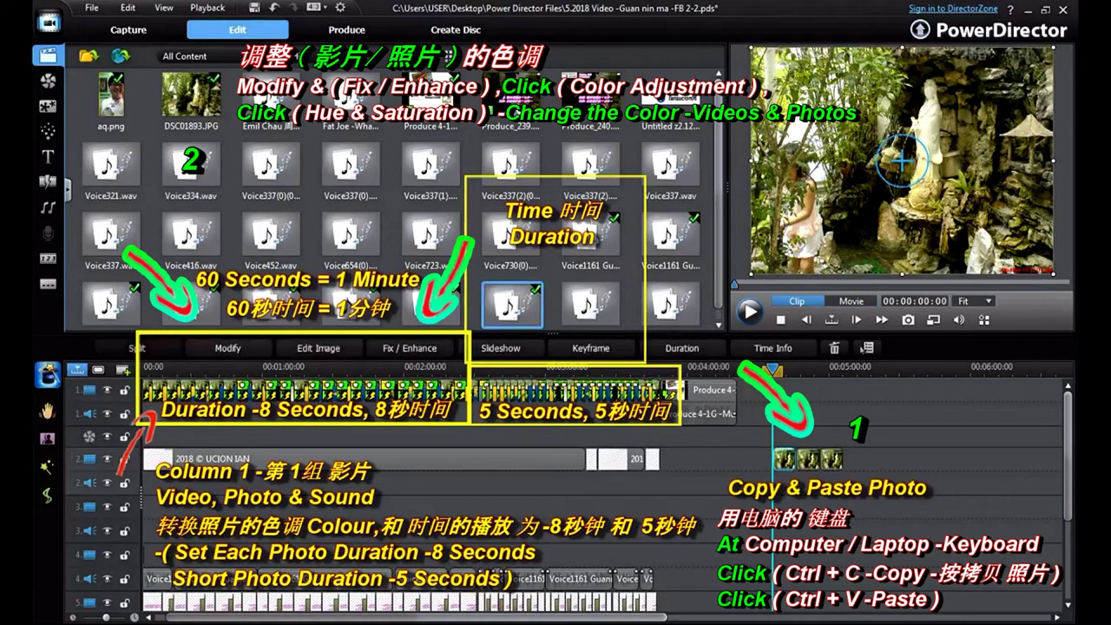
{"action": "left_click", "coordinate": [409, 348]}
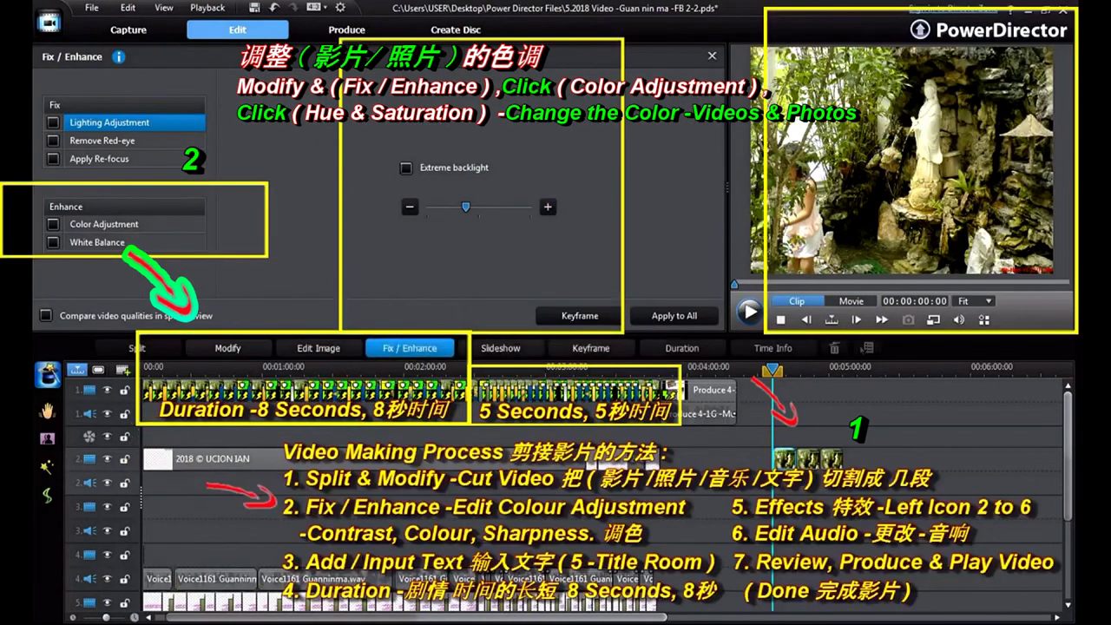
{"action": "left_click", "coordinate": [53, 224]}
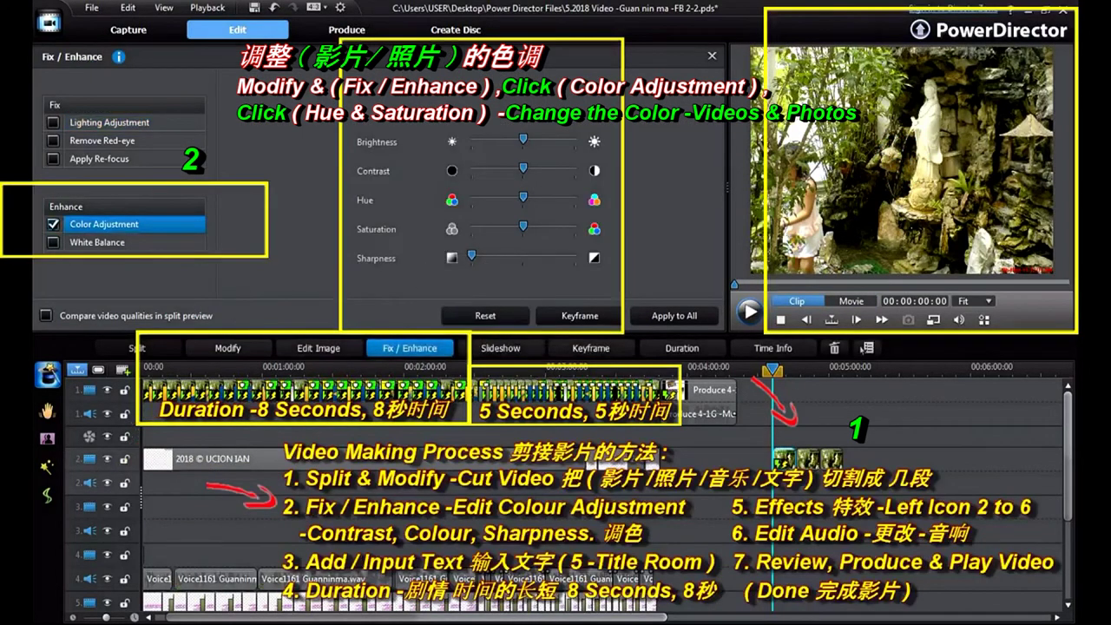
{"action": "left_click_drag", "start_coordinate": [522, 197], "coordinate": [494, 197]}
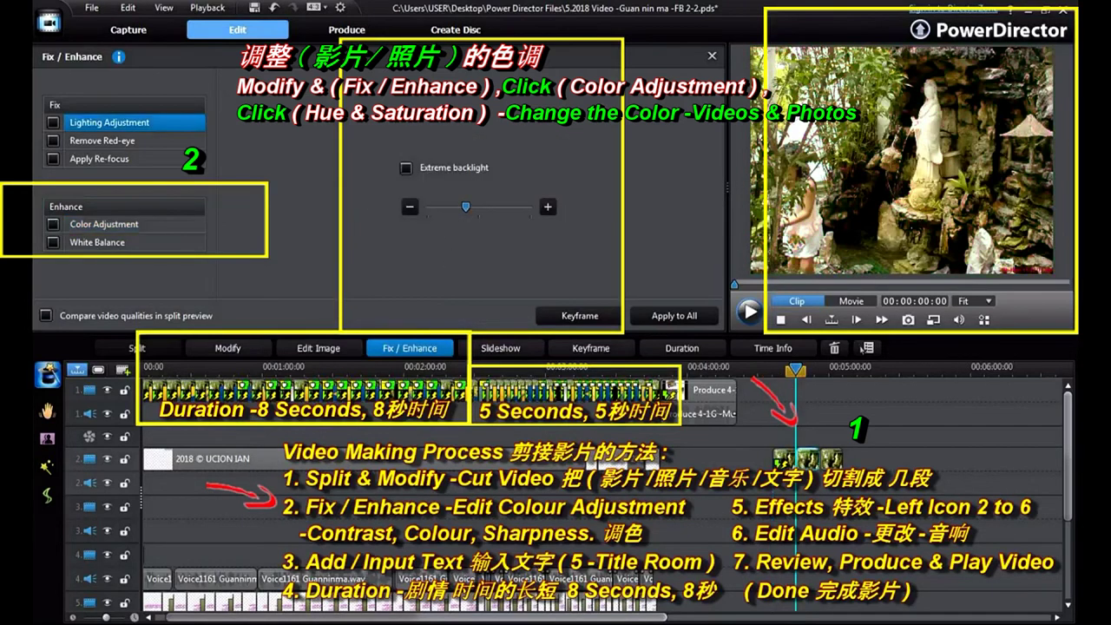
Step: Enable Color Adjustment on the second and third photos and shift hue and saturation to tint them purple and green
{"action": "left_click", "coordinate": [104, 224]}
{"action": "left_click_drag", "start_coordinate": [523, 200], "coordinate": [562, 229]}
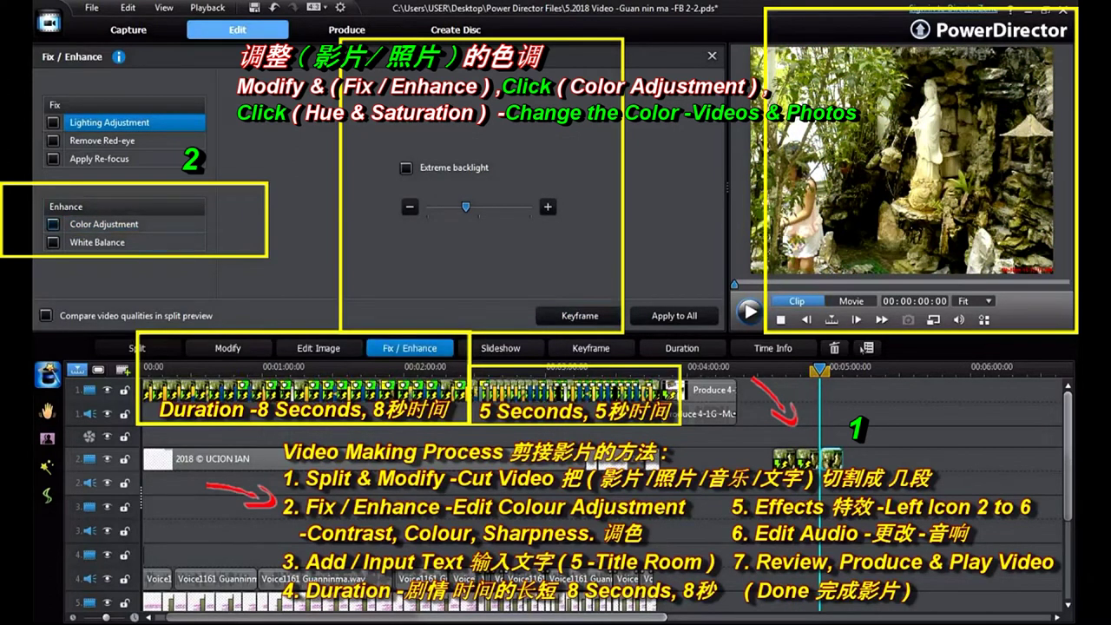
{"action": "left_click", "coordinate": [53, 224]}
{"action": "left_click_drag", "start_coordinate": [523, 197], "coordinate": [570, 228]}
Step: Try a different shared duration for the three tinted photos and preview their playback
{"action": "left_click", "coordinate": [784, 458]}
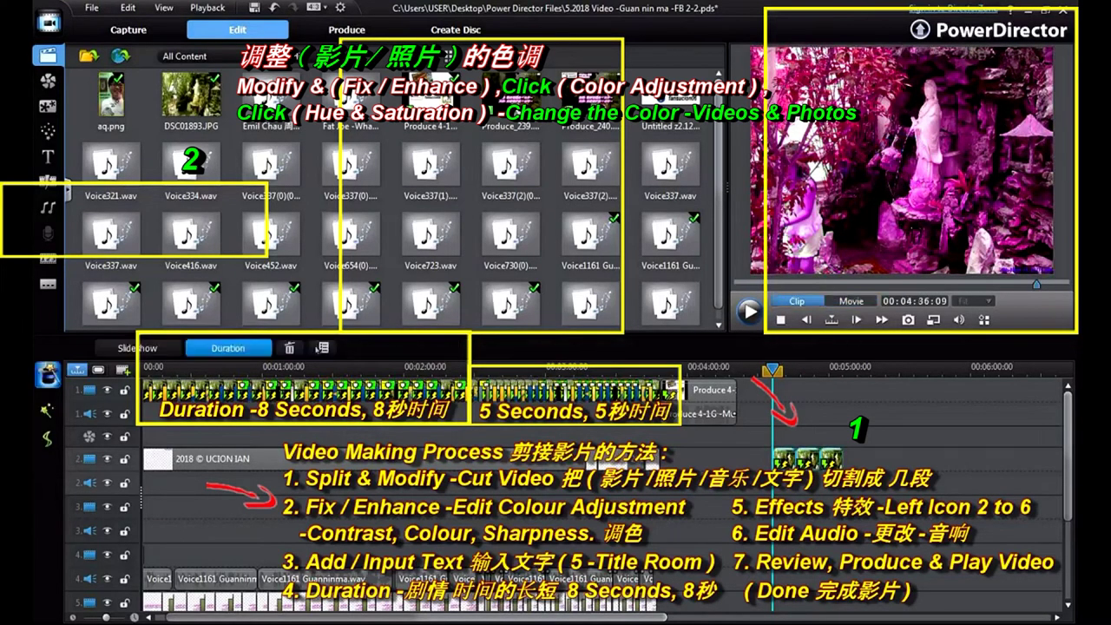
{"action": "left_click", "coordinate": [228, 347]}
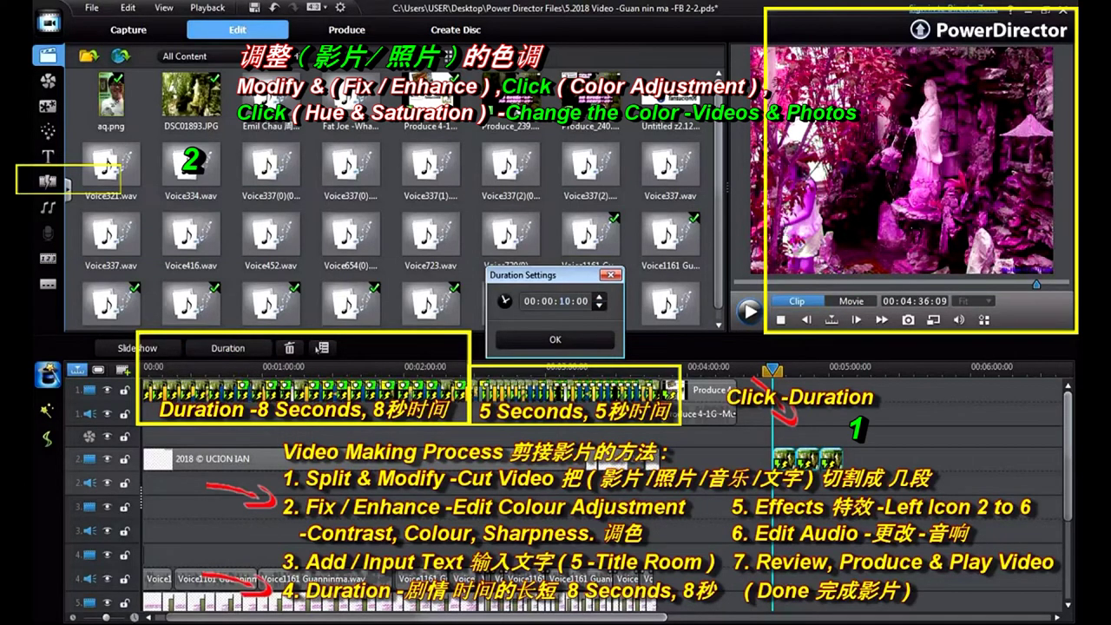
{"action": "key", "text": "Up"}
{"action": "type", "text": "59"}
{"action": "left_click", "coordinate": [564, 301]}
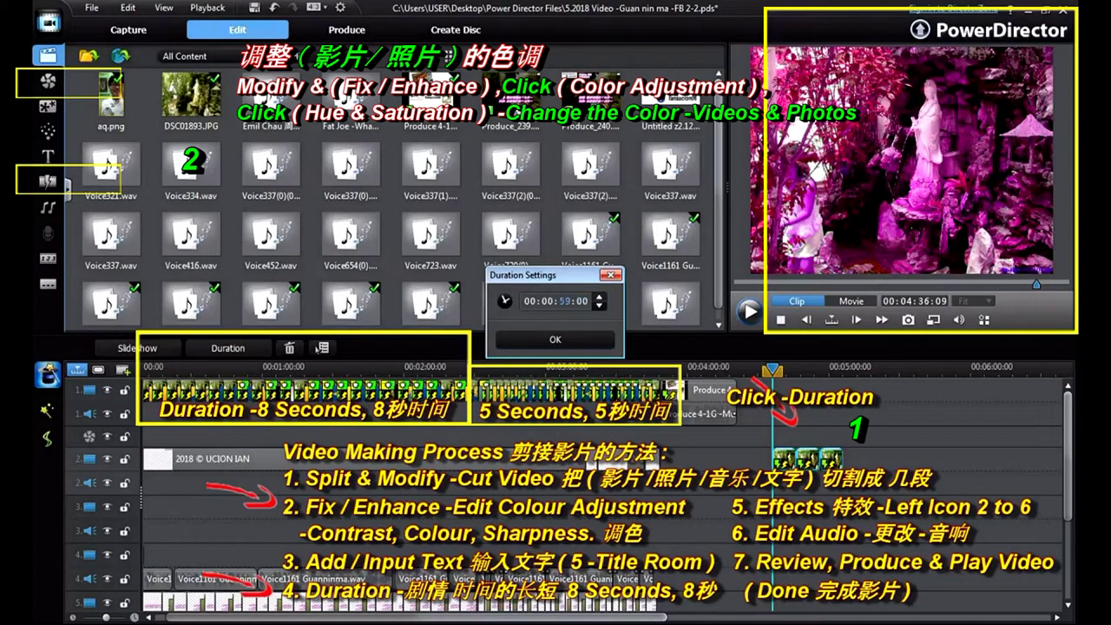
{"action": "key", "text": "Return"}
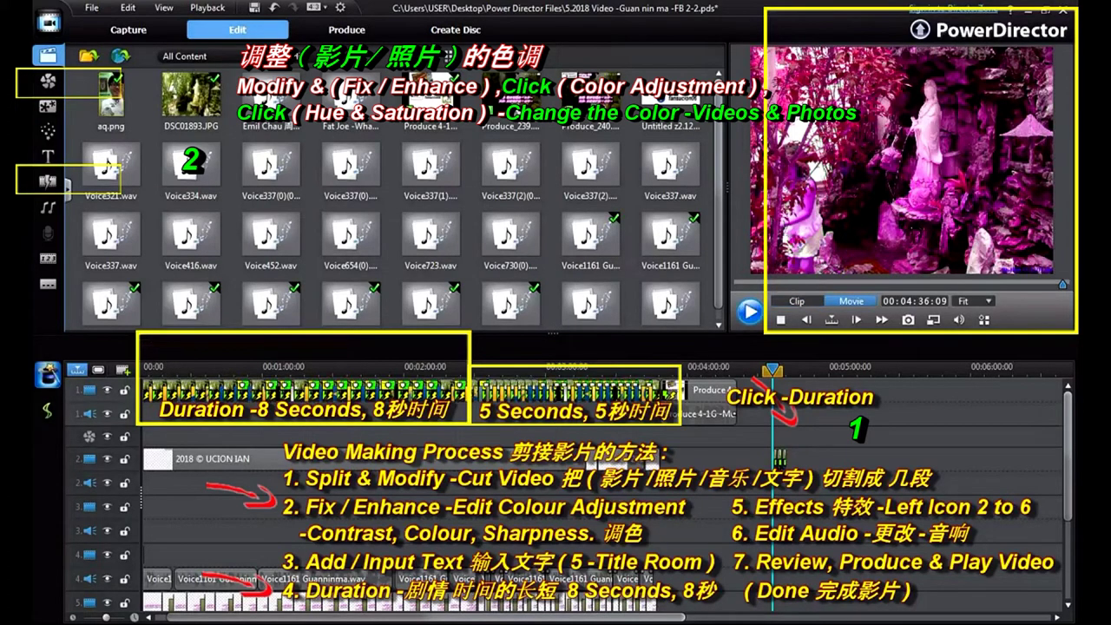
{"action": "key", "text": "space"}
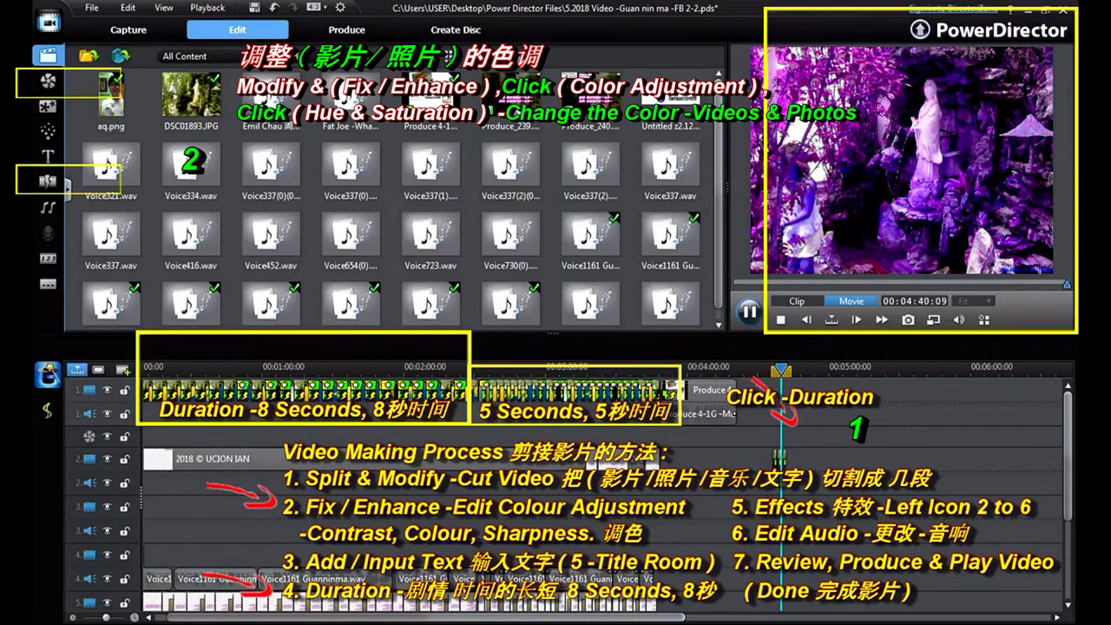
{"action": "key", "text": "space"}
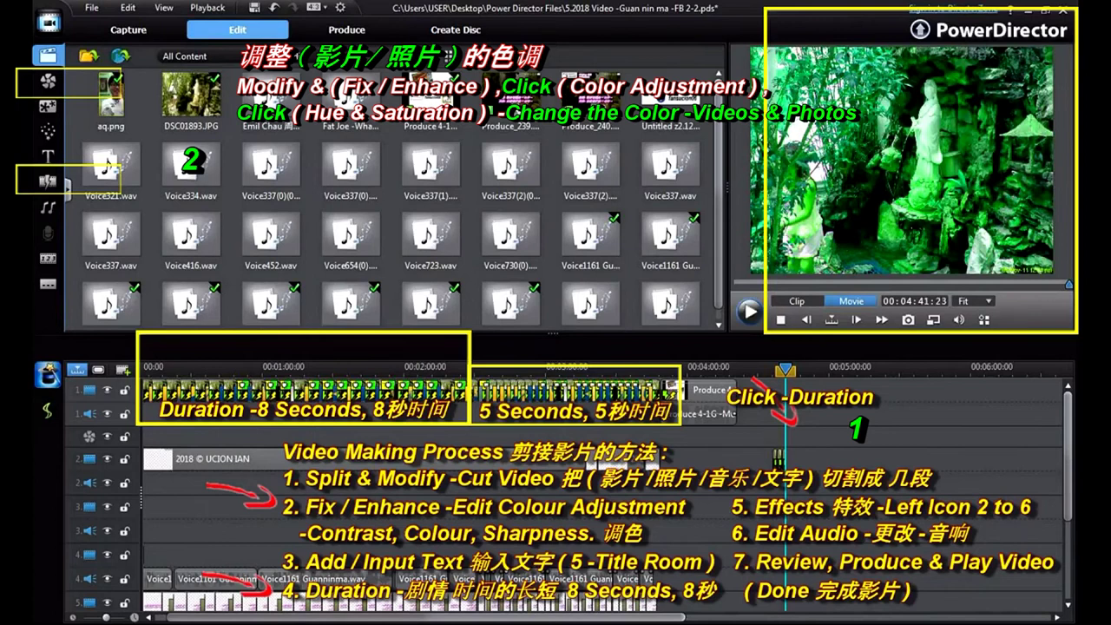
Step: Set the duration of all three tinted photos on track 2 to 8 seconds each
{"action": "left_click", "coordinate": [775, 458]}
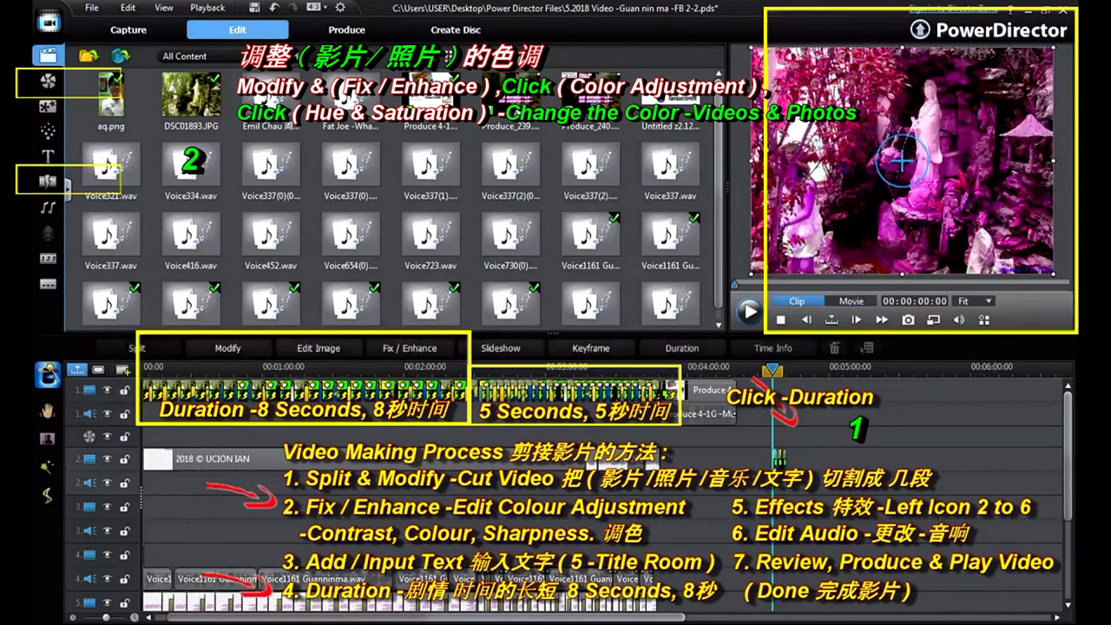
{"action": "left_click", "coordinate": [782, 458]}
{"action": "left_click", "coordinate": [775, 459]}
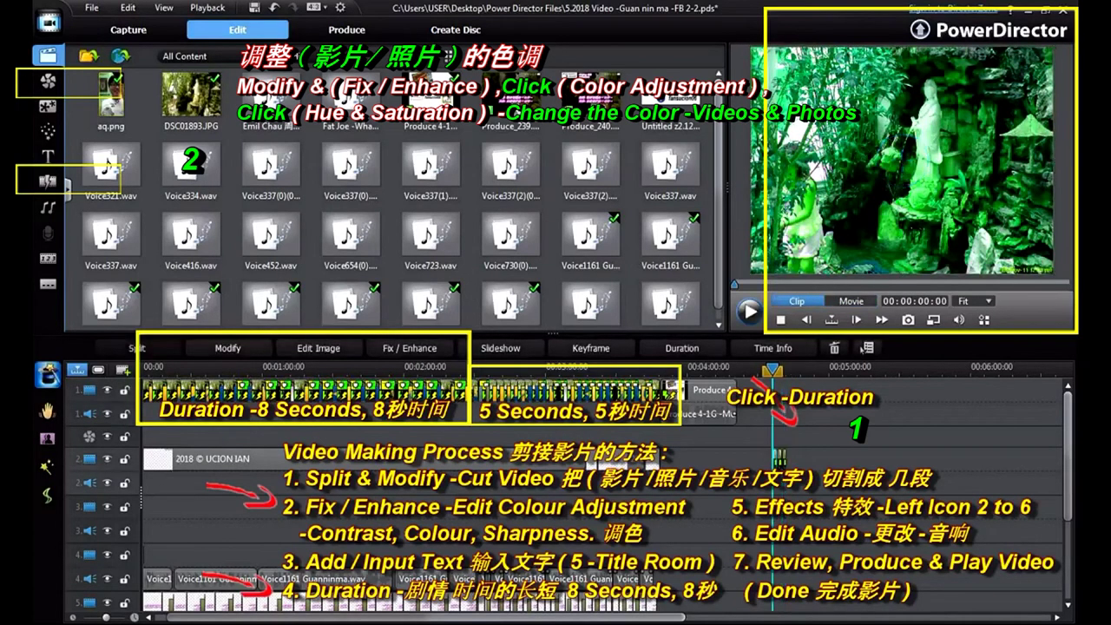
{"action": "left_click", "coordinate": [783, 458], "text": "shift"}
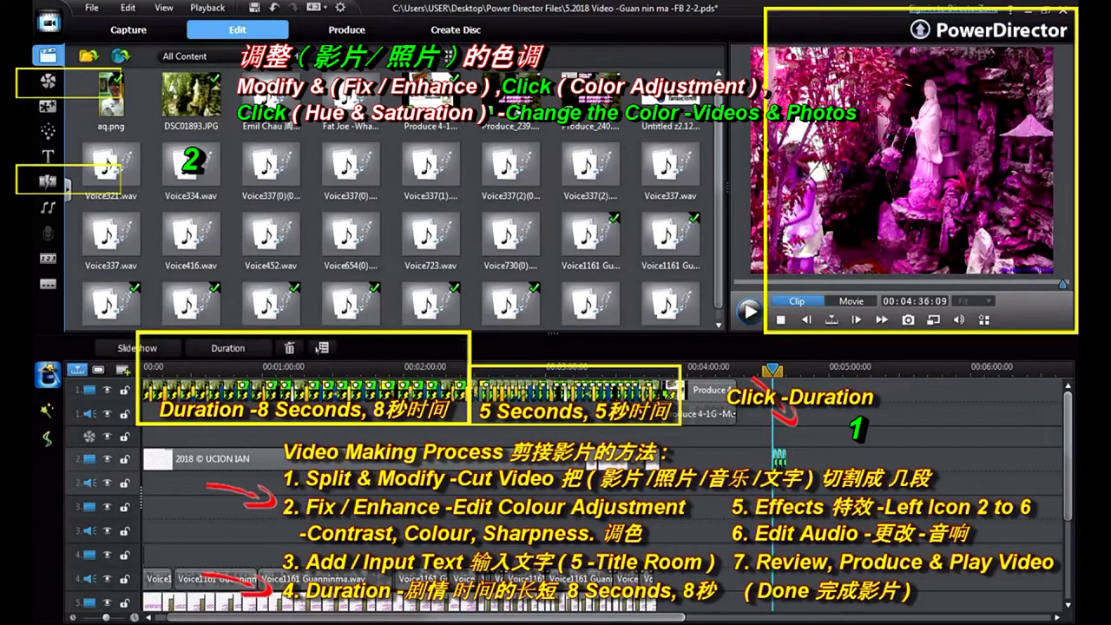
{"action": "left_click", "coordinate": [258, 368]}
{"action": "left_click", "coordinate": [259, 458]}
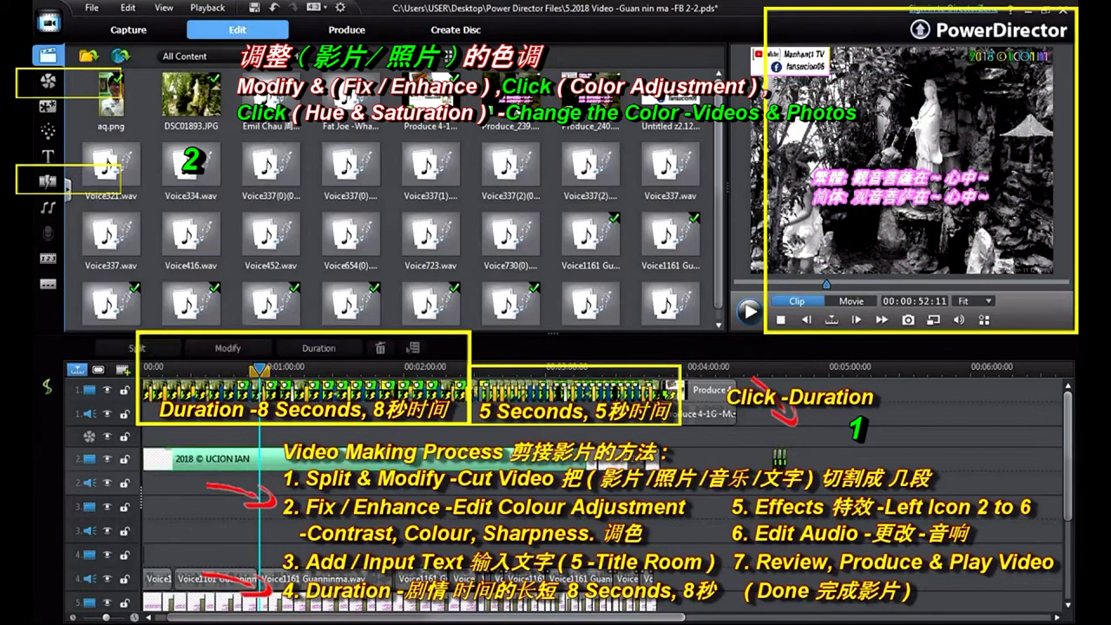
{"action": "left_click", "coordinate": [775, 458]}
{"action": "left_click", "coordinate": [783, 458], "text": "shift"}
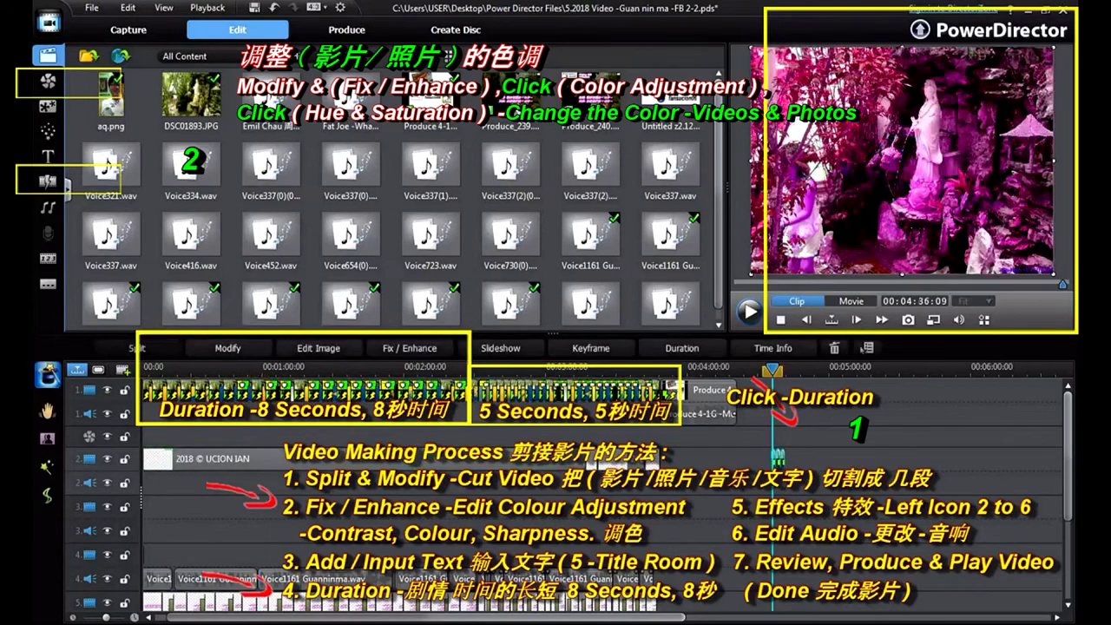
{"action": "left_click", "coordinate": [319, 348]}
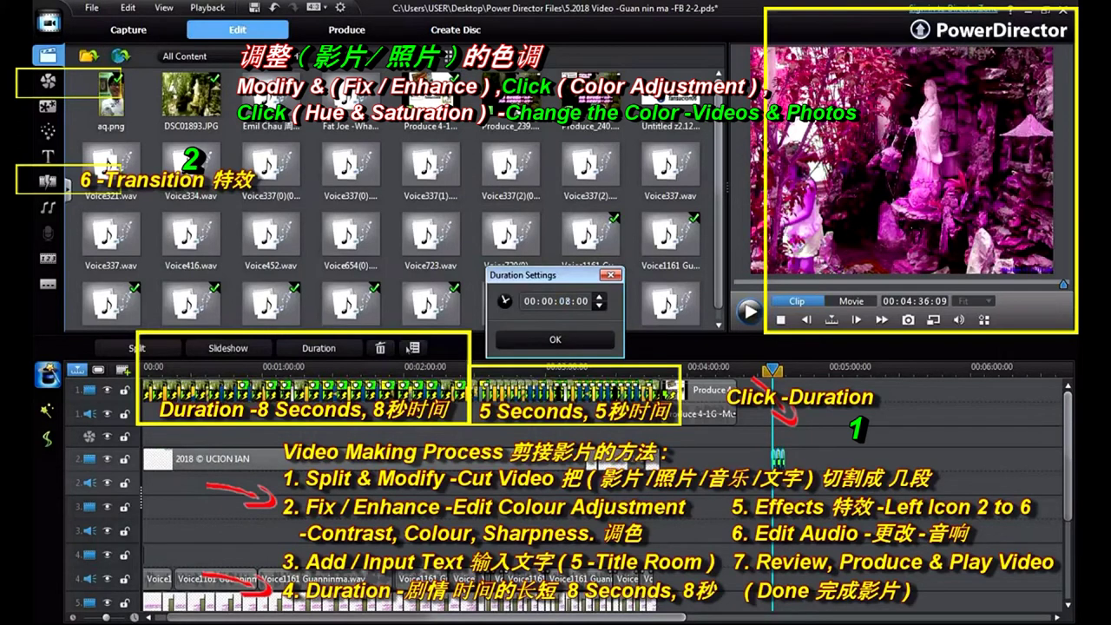
{"action": "key", "text": "Return"}
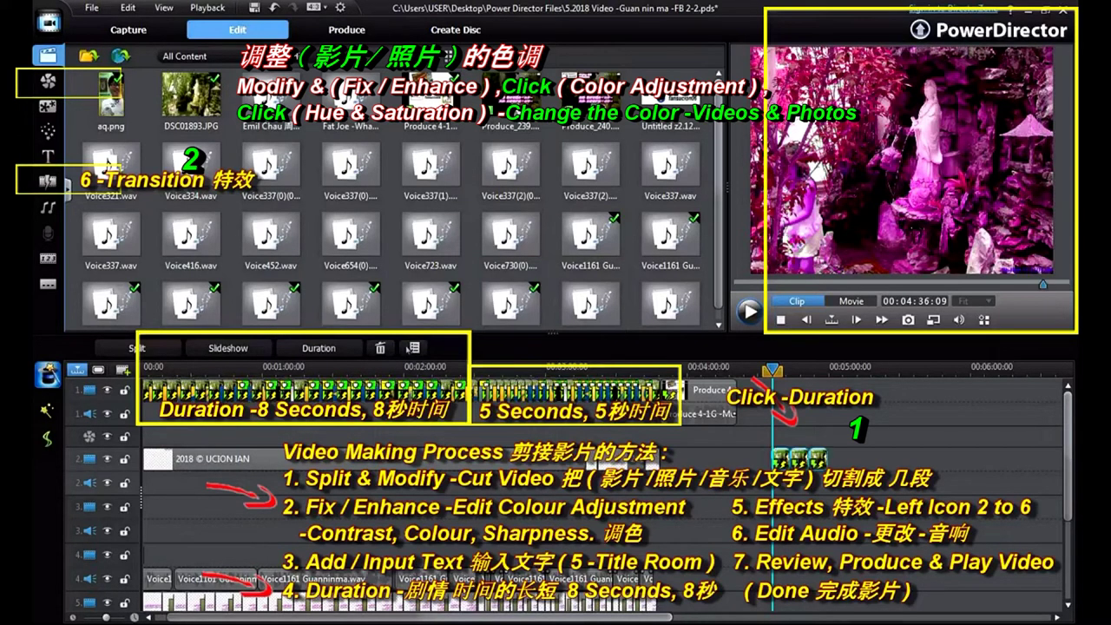
Step: Add Fade and Drain transitions at the two joins between the three tinted photos on track 2
{"action": "left_click", "coordinate": [798, 459]}
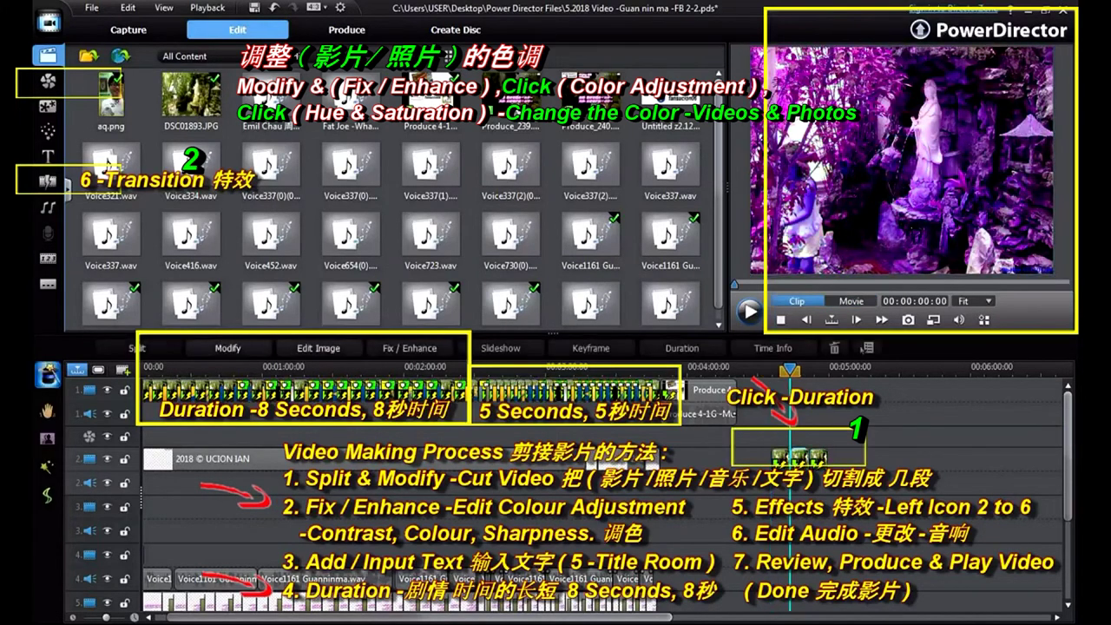
{"action": "left_click", "coordinate": [780, 458]}
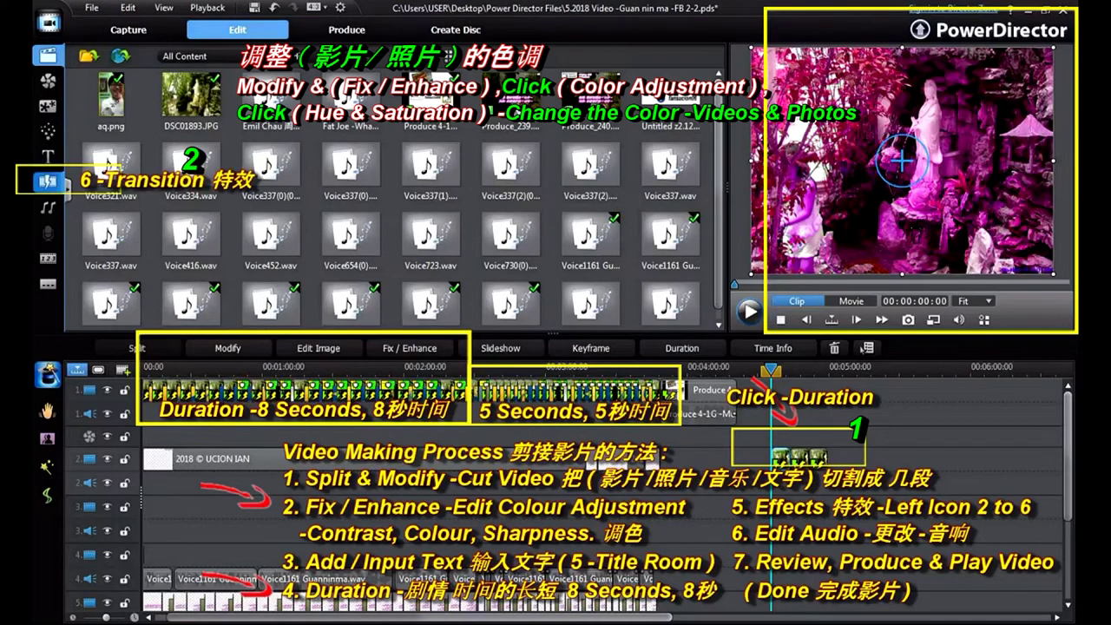
{"action": "left_click", "coordinate": [48, 180]}
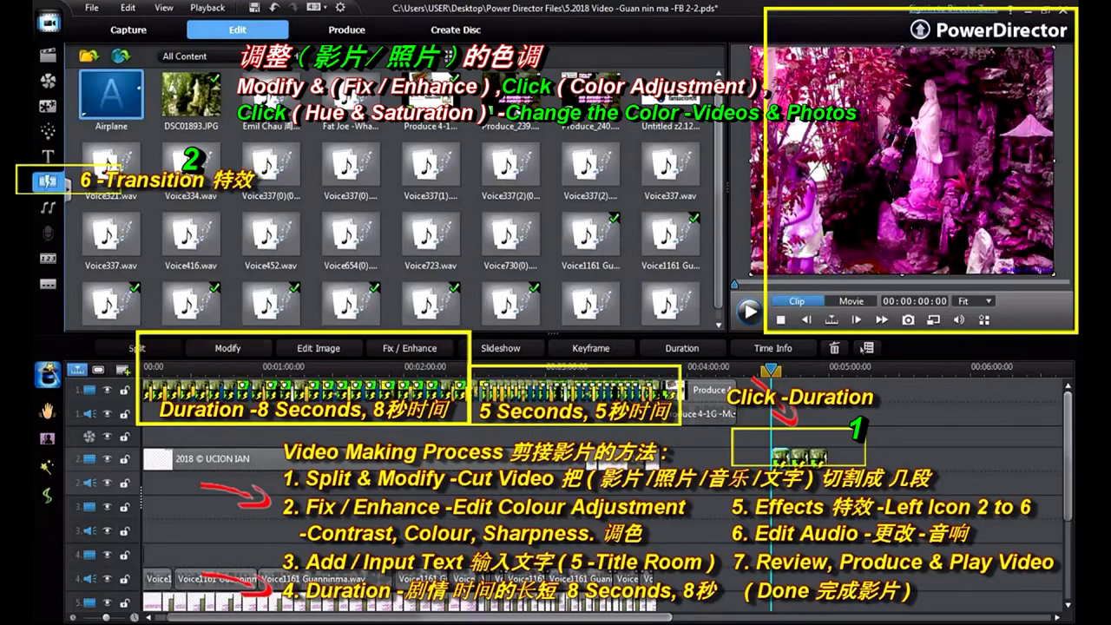
{"action": "left_click", "coordinate": [591, 303]}
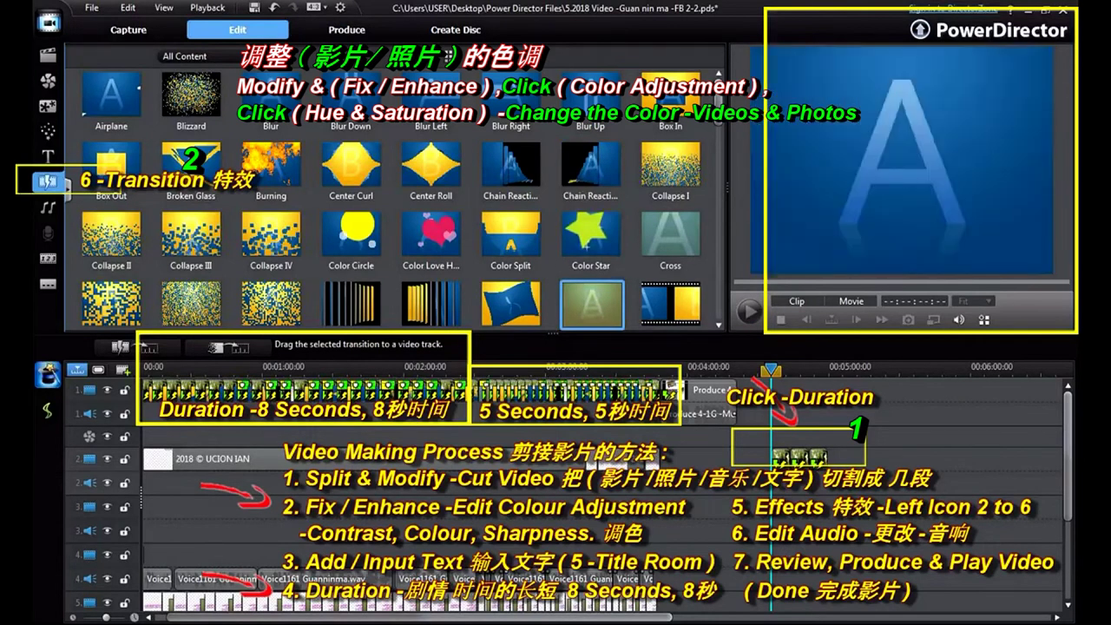
{"action": "scroll", "coordinate": [390, 200], "scroll_direction": "down", "scroll_amount": 10}
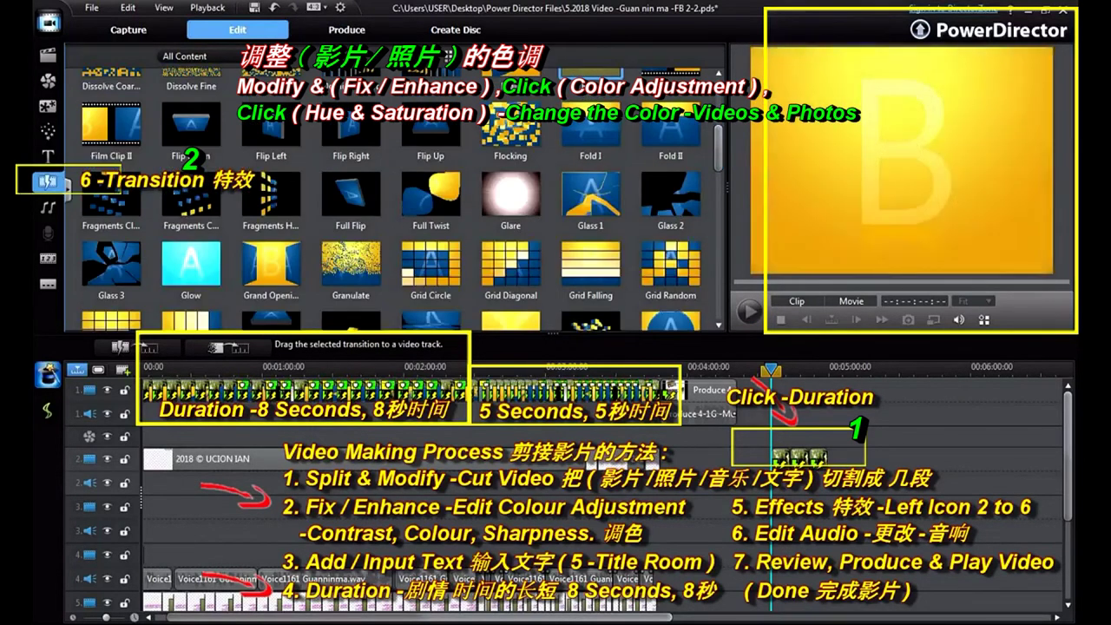
{"action": "scroll", "coordinate": [390, 199], "scroll_direction": "up", "scroll_amount": 2}
{"action": "left_click", "coordinate": [591, 156]}
{"action": "left_click_drag", "start_coordinate": [591, 156], "coordinate": [790, 460]}
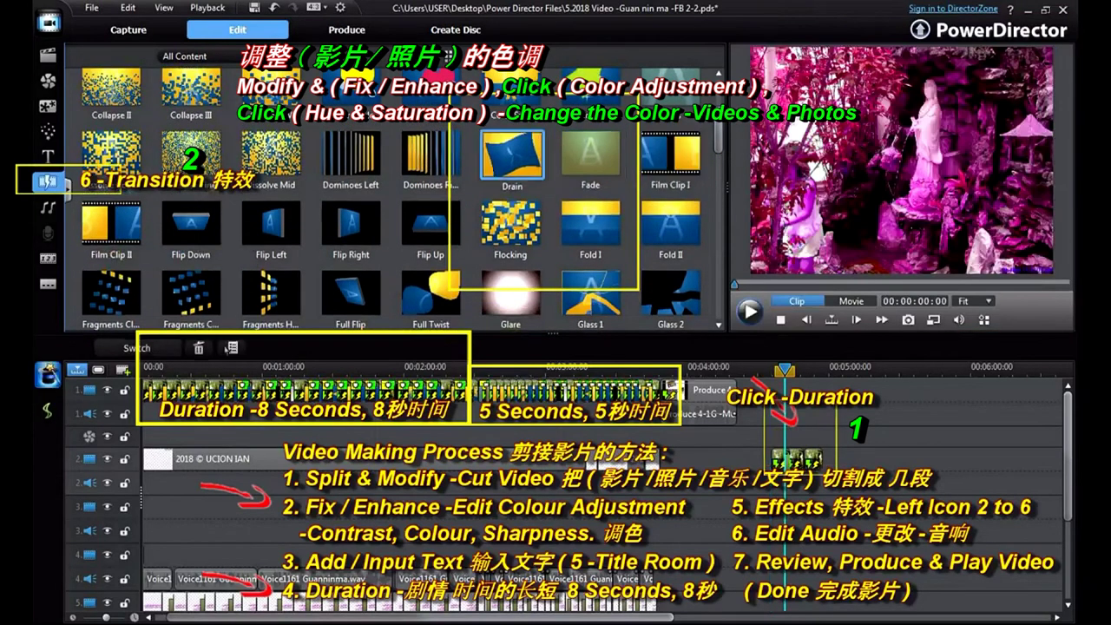
{"action": "left_click_drag", "start_coordinate": [512, 155], "coordinate": [803, 460]}
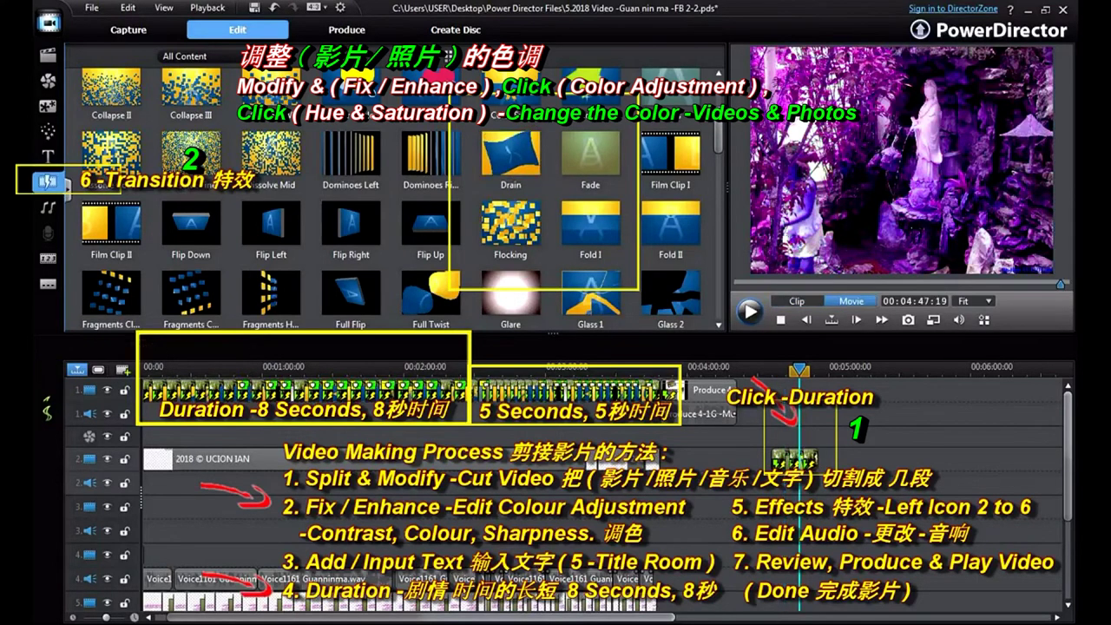
Step: Play the movie from just before the first tinted photo to preview the three photos with their transitions
{"action": "left_click_drag", "start_coordinate": [799, 369], "coordinate": [766, 370]}
{"action": "key", "text": "space"}
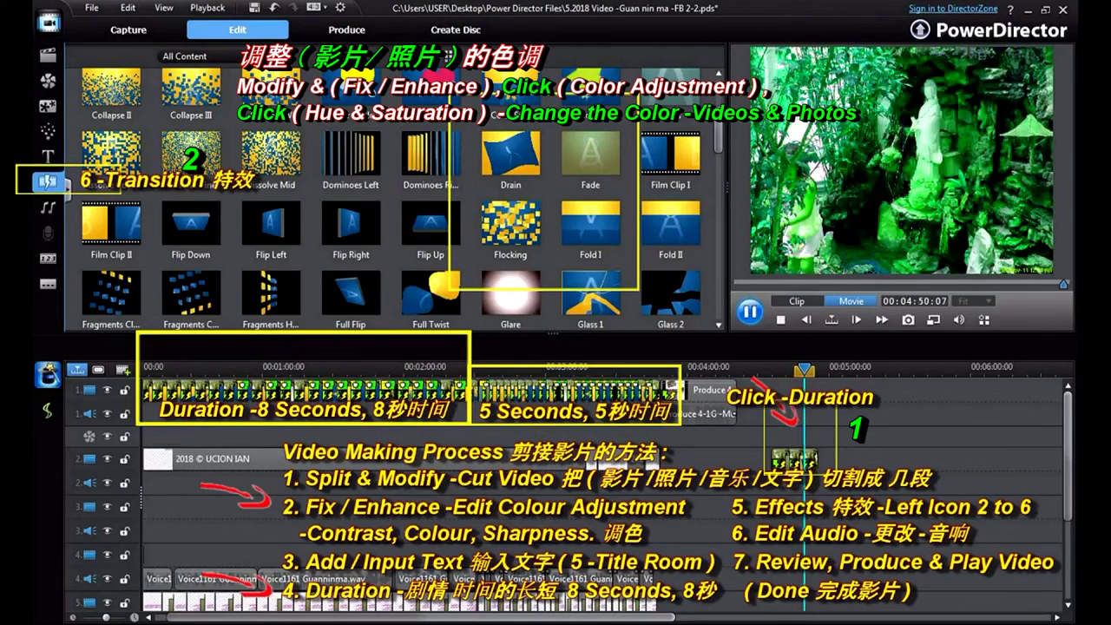
{"action": "key", "text": "space"}
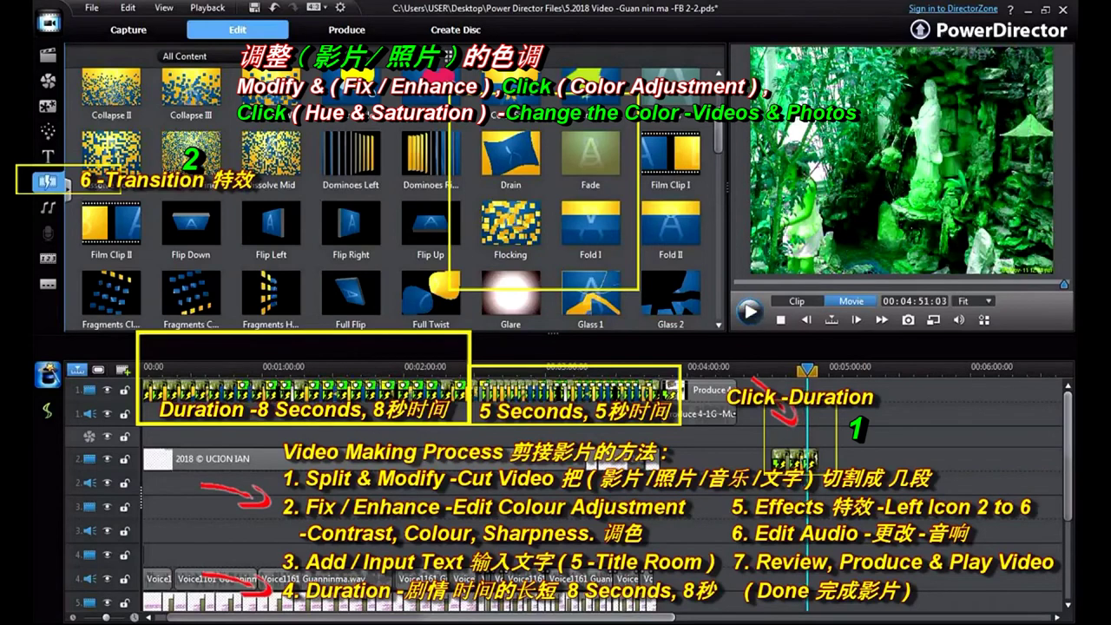
Step: Return to the start of the movie, view the first photos on track 1 one after another, and briefly open the first in PiP Designer
{"action": "key", "text": "Home"}
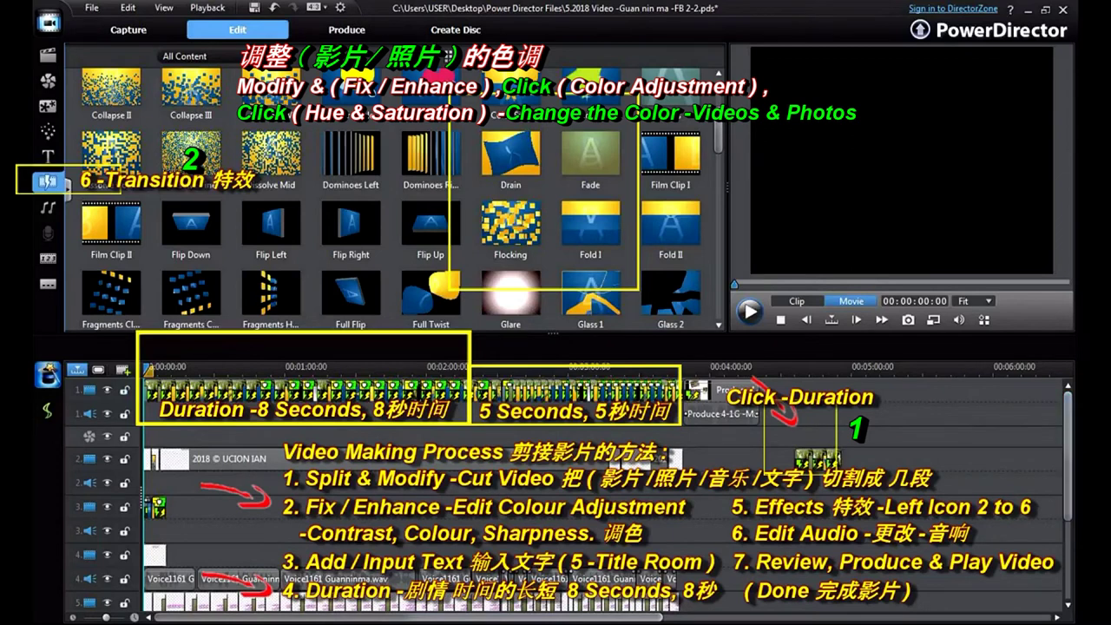
{"action": "left_click", "coordinate": [153, 389]}
{"action": "left_click", "coordinate": [166, 389]}
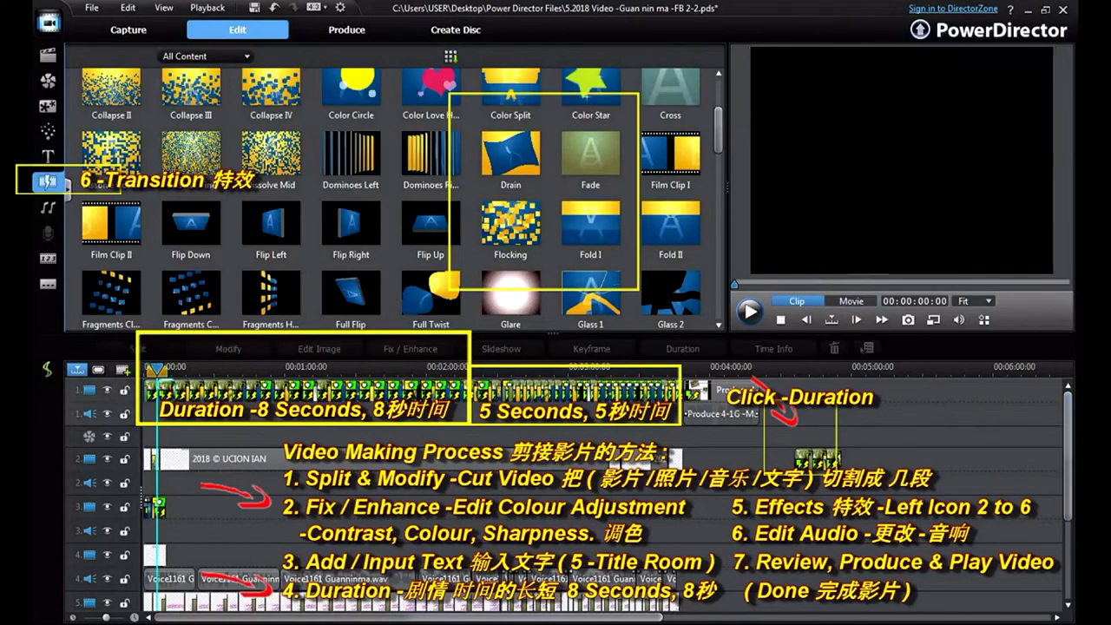
{"action": "left_click", "coordinate": [180, 390]}
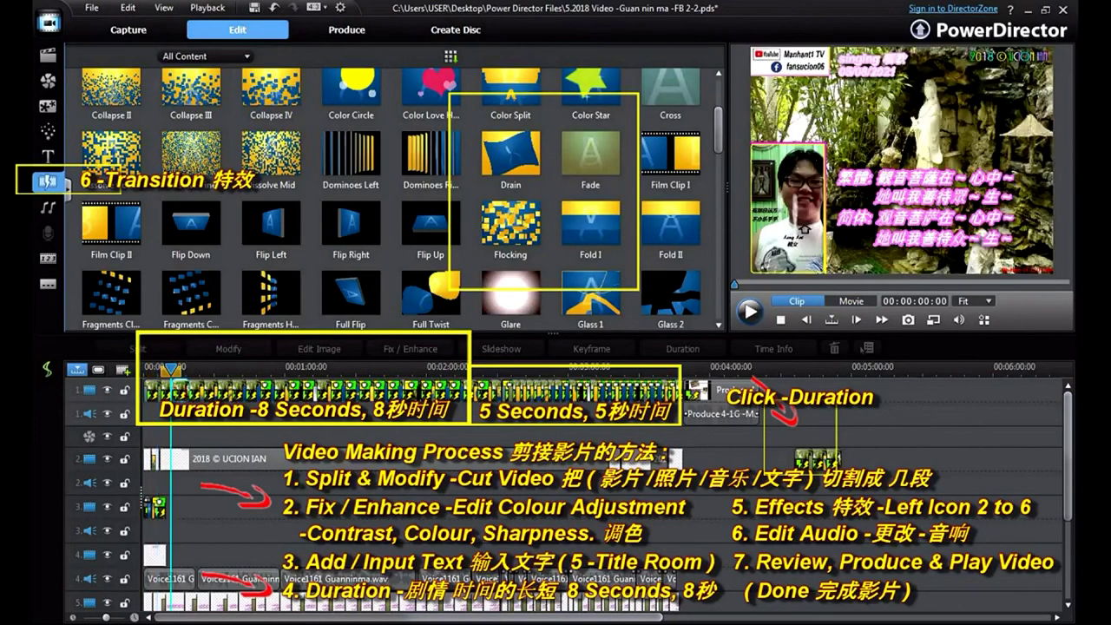
{"action": "left_click", "coordinate": [192, 389]}
{"action": "left_click", "coordinate": [222, 390]}
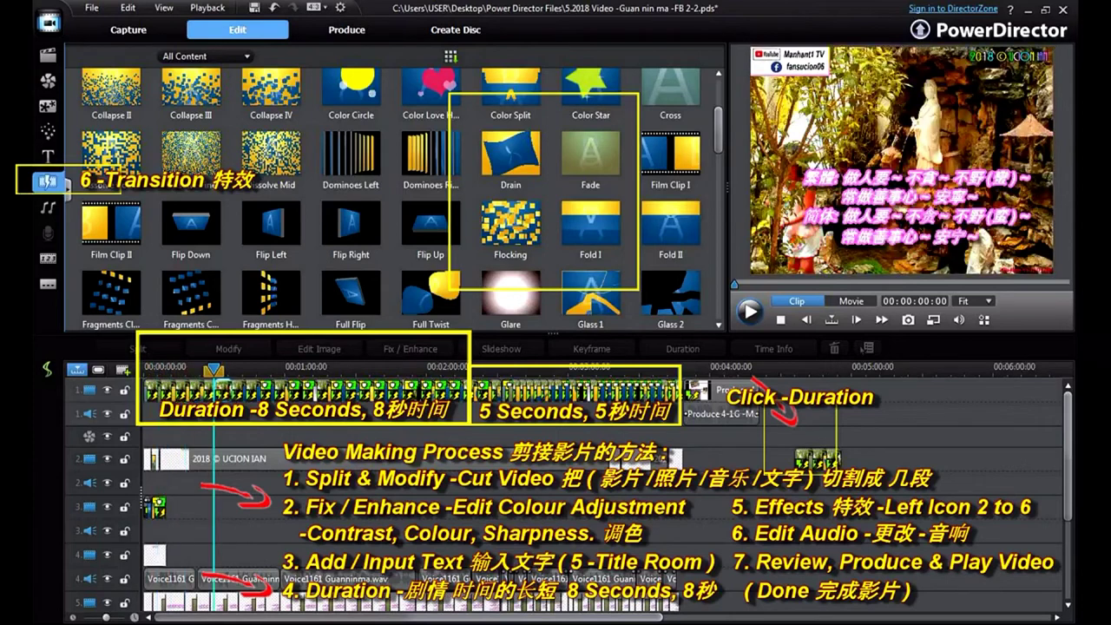
{"action": "left_click", "coordinate": [250, 390]}
{"action": "left_click", "coordinate": [307, 390]}
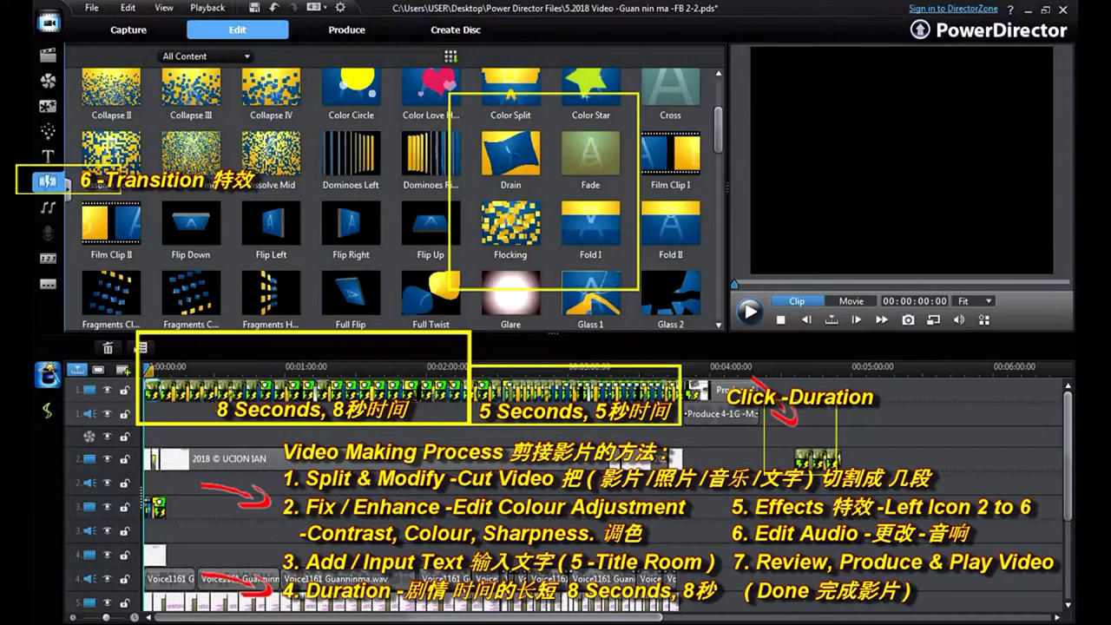
{"action": "double_click", "coordinate": [152, 390]}
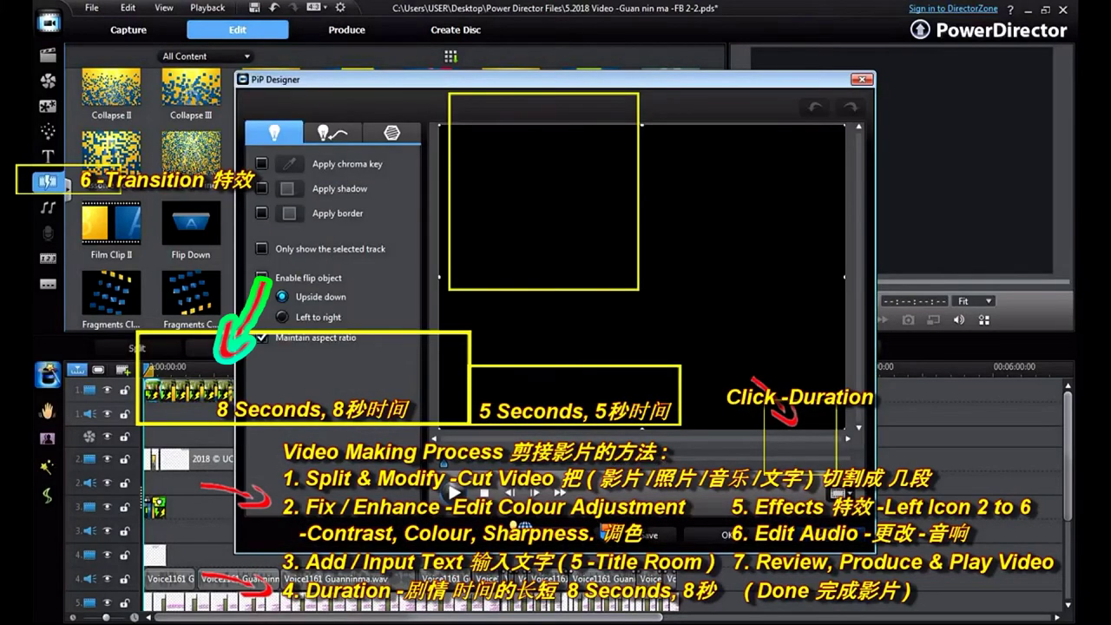
{"action": "key", "text": "Escape"}
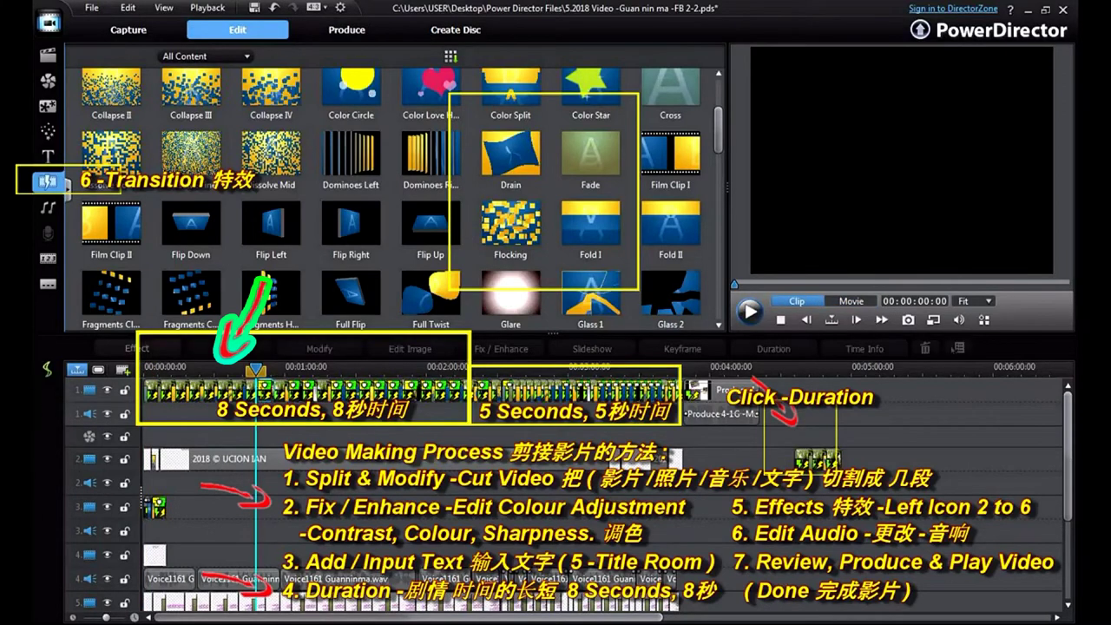
Step: Examine the effect settings of the photos on track 1 around the 48-second and one-minute marks
{"action": "left_click", "coordinate": [236, 390]}
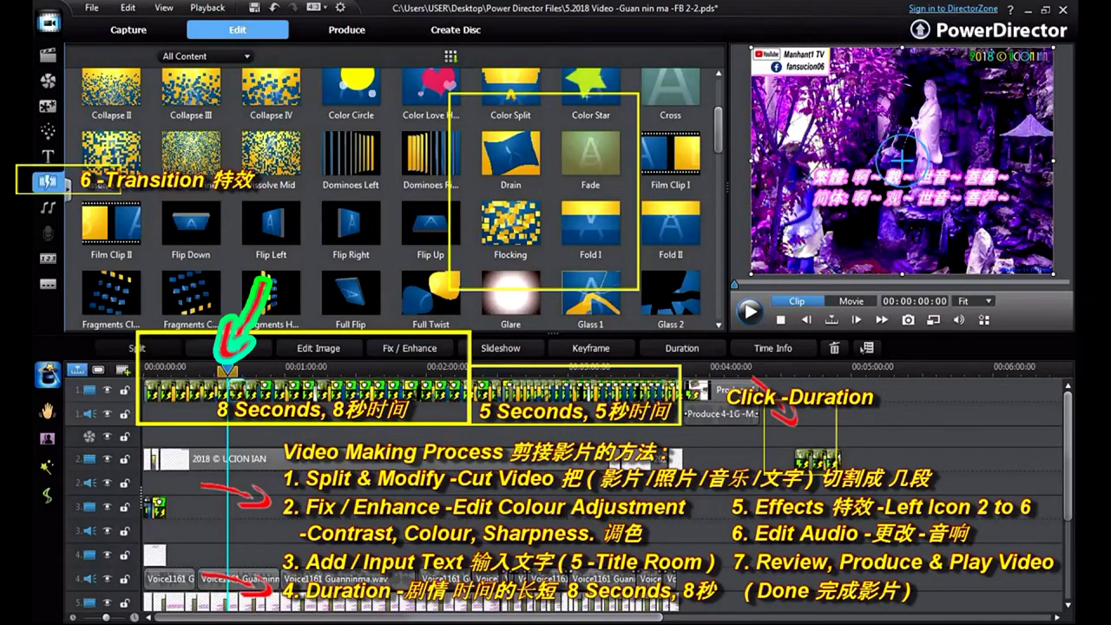
{"action": "left_click", "coordinate": [264, 390]}
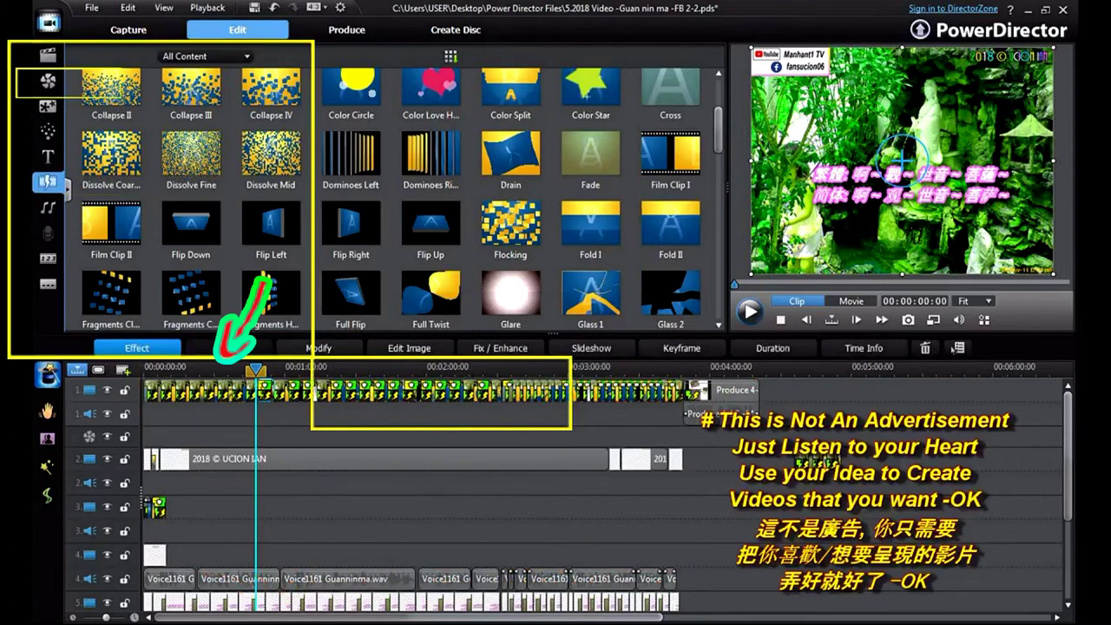
{"action": "left_click", "coordinate": [137, 347]}
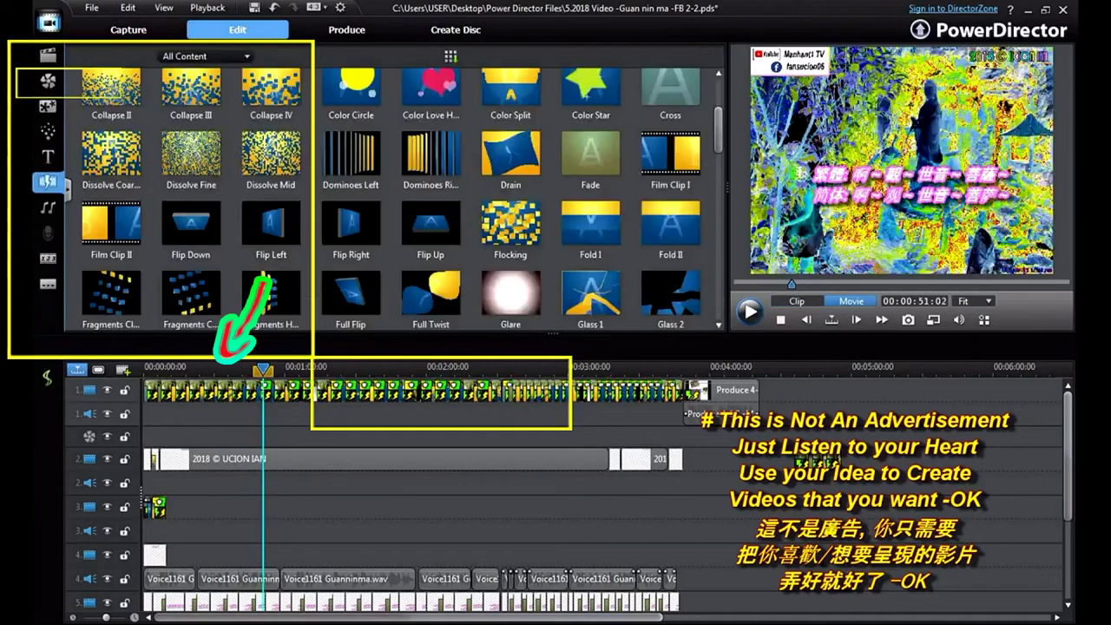
{"action": "left_click", "coordinate": [264, 390]}
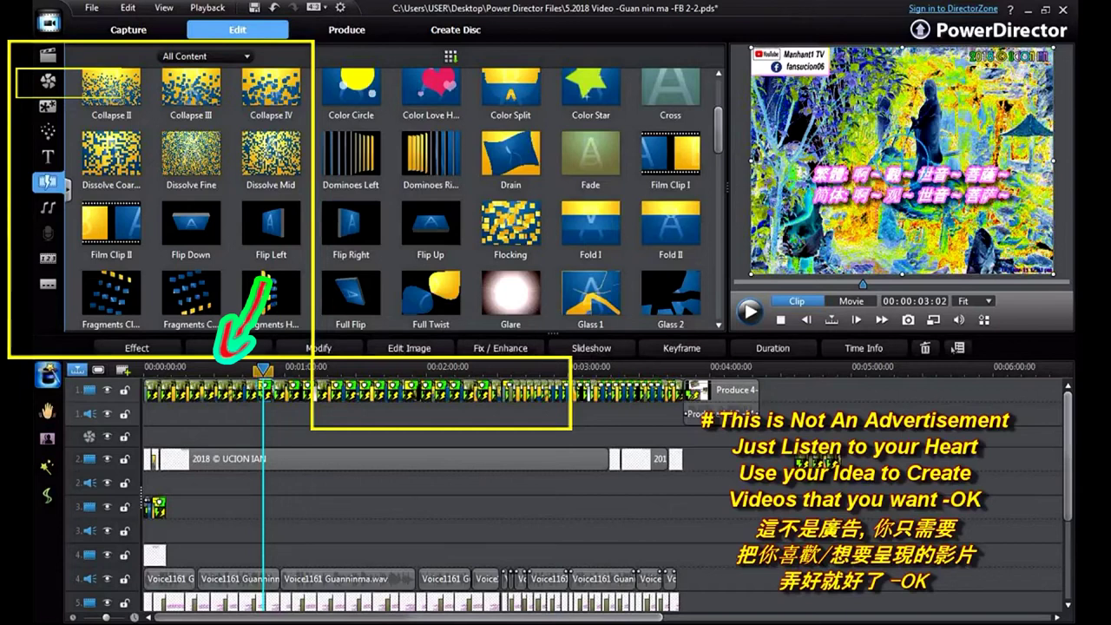
{"action": "left_click", "coordinate": [293, 390]}
{"action": "left_click", "coordinate": [136, 347]}
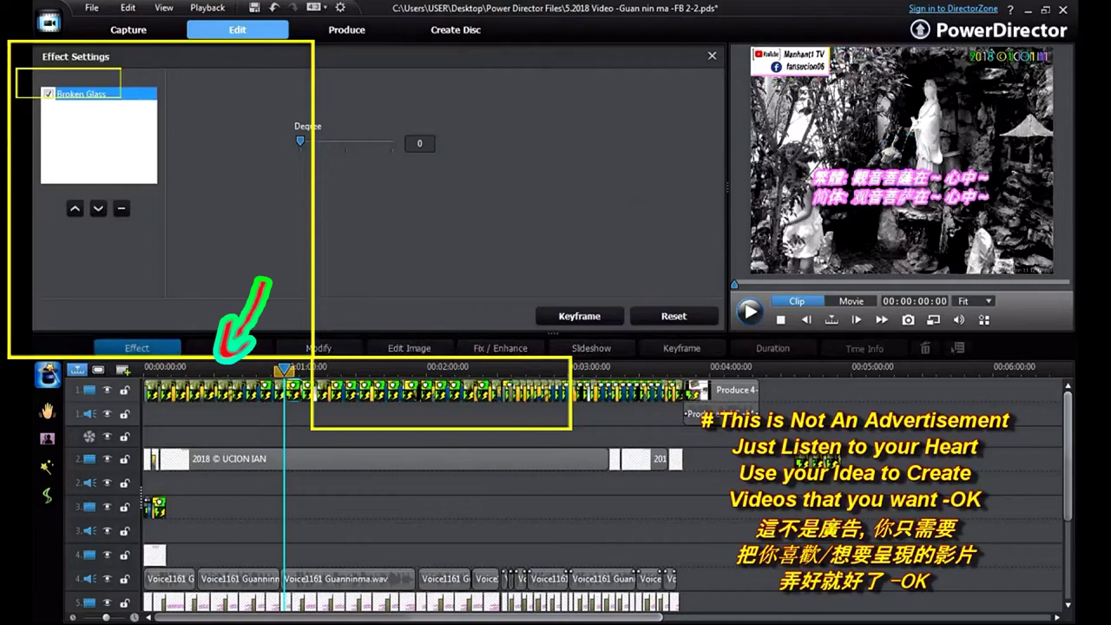
{"action": "left_click", "coordinate": [305, 390]}
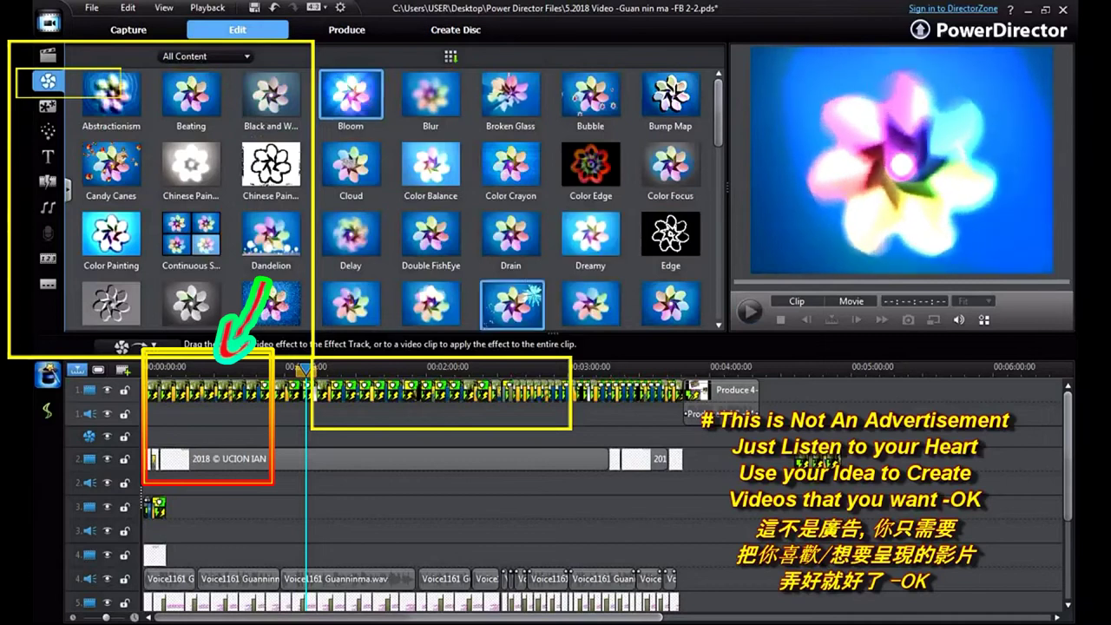
Step: Inspect the effects applied to the track 1 photo near 1:24, and view the Bump Map and Bubble samples in the effect library
{"action": "left_click", "coordinate": [340, 390]}
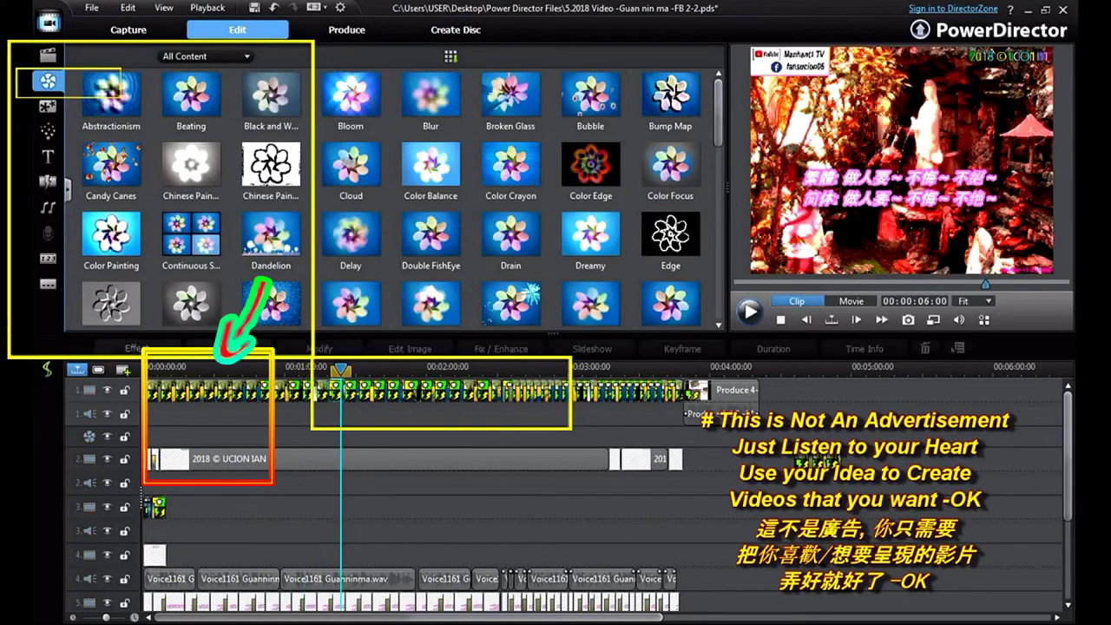
{"action": "left_click", "coordinate": [352, 236]}
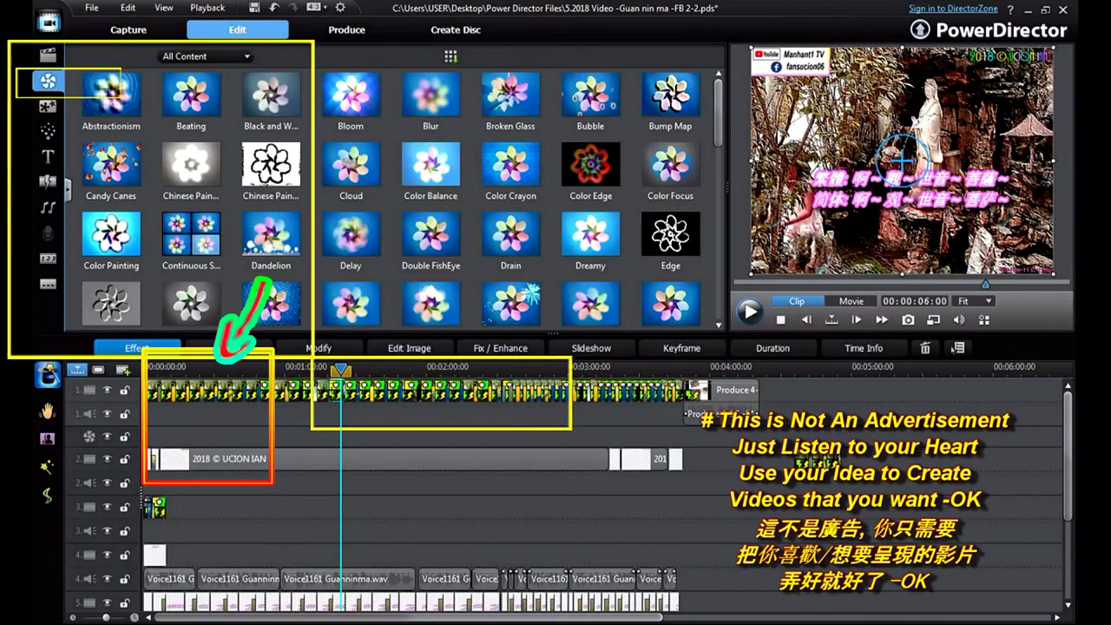
{"action": "left_click", "coordinate": [136, 347]}
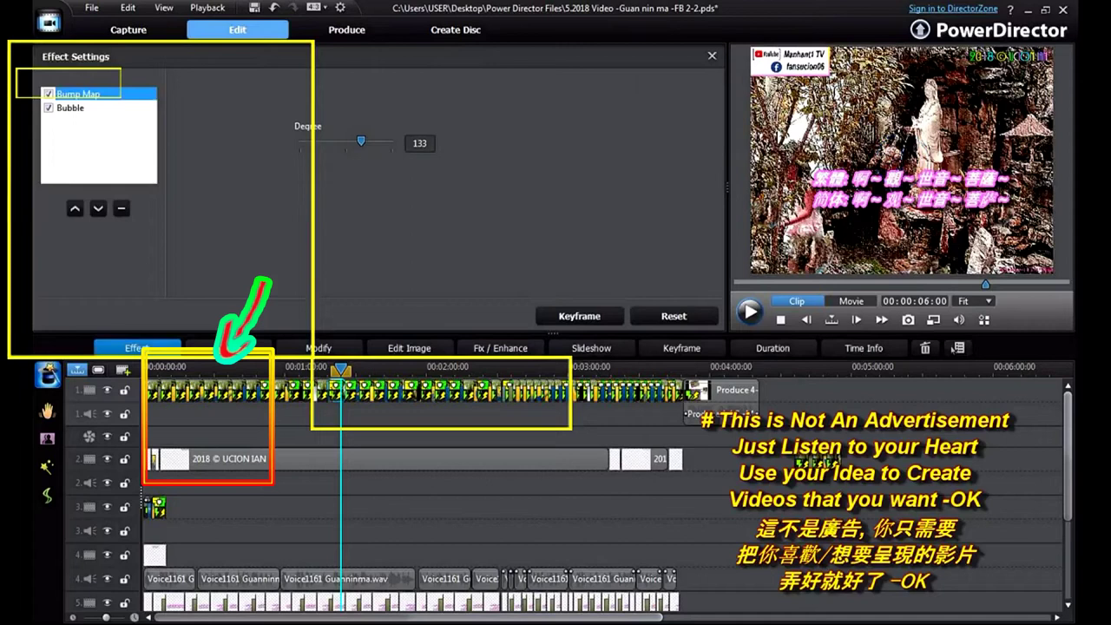
{"action": "left_click", "coordinate": [712, 56]}
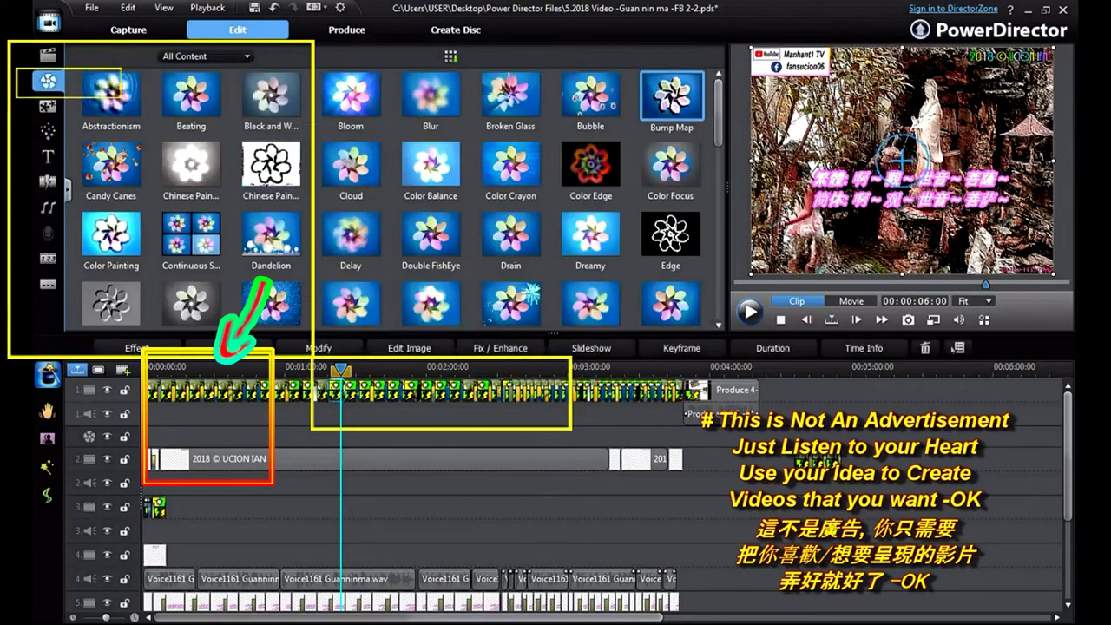
{"action": "left_click", "coordinate": [670, 97]}
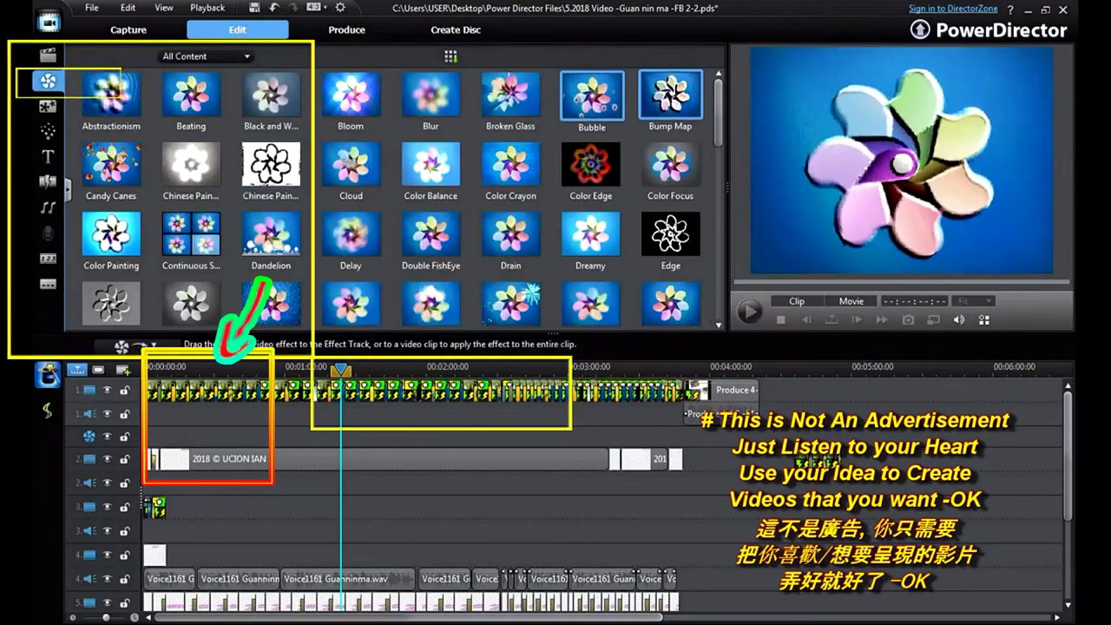
{"action": "left_click", "coordinate": [592, 96]}
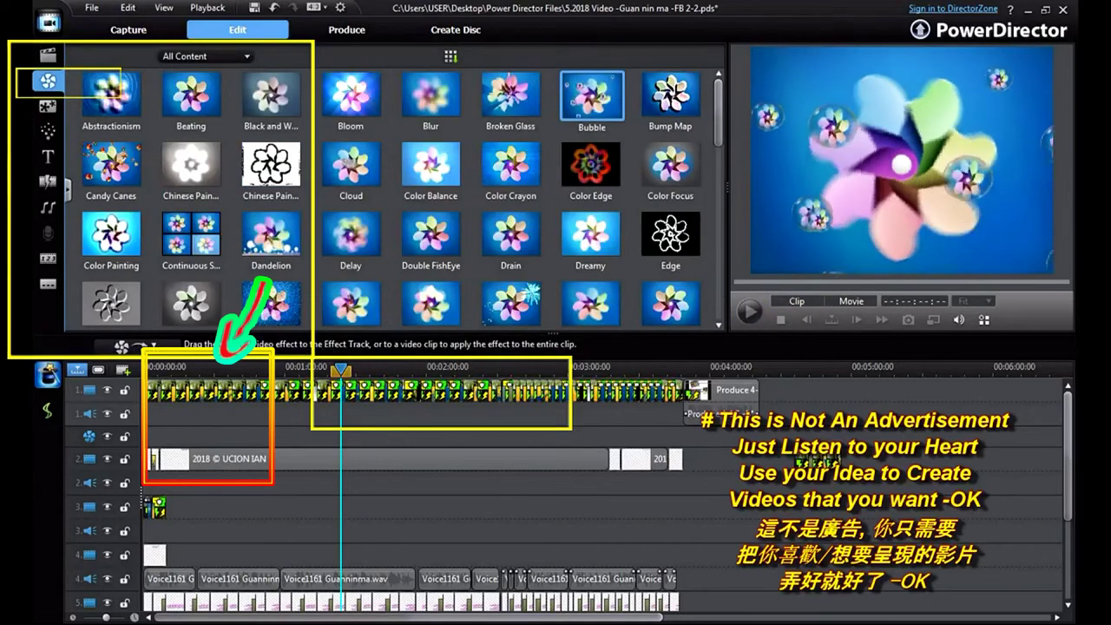
{"action": "left_click", "coordinate": [850, 301]}
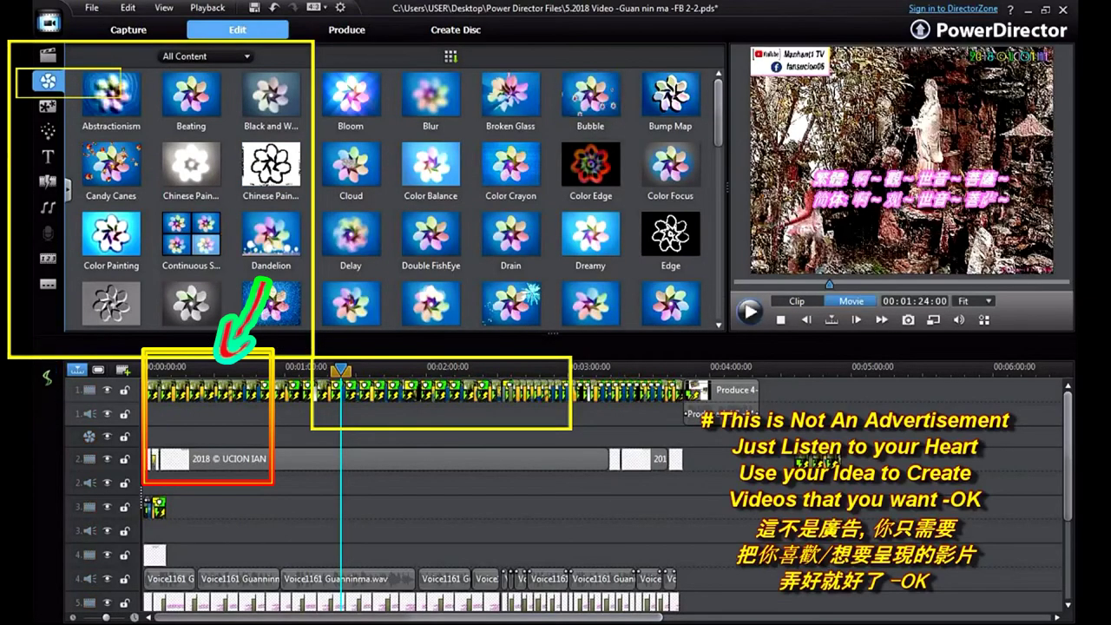
Step: Scrub through the track 1 photos between about 1:24 and 1:41, selecting each to check its effect in the preview
{"action": "left_click", "coordinate": [349, 390]}
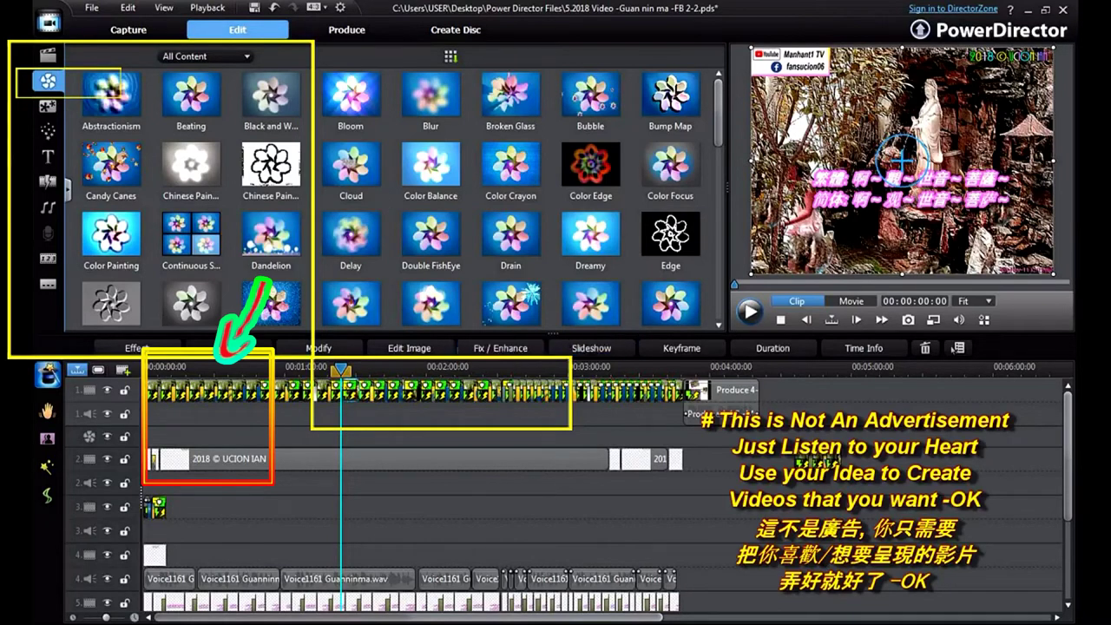
{"action": "left_click", "coordinate": [363, 391]}
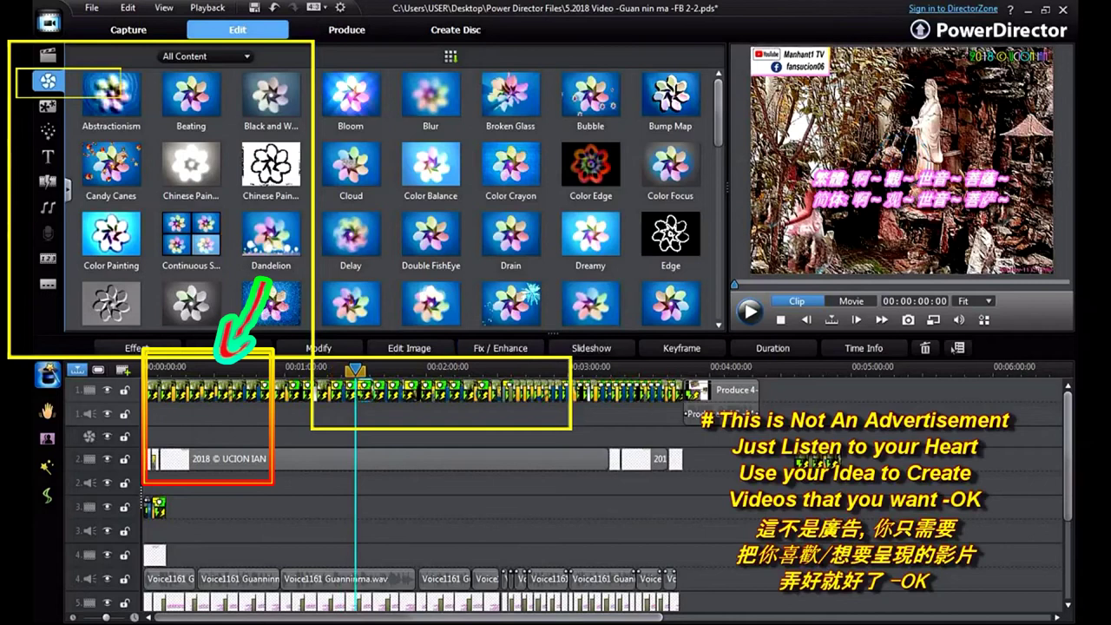
{"action": "left_click", "coordinate": [347, 390]}
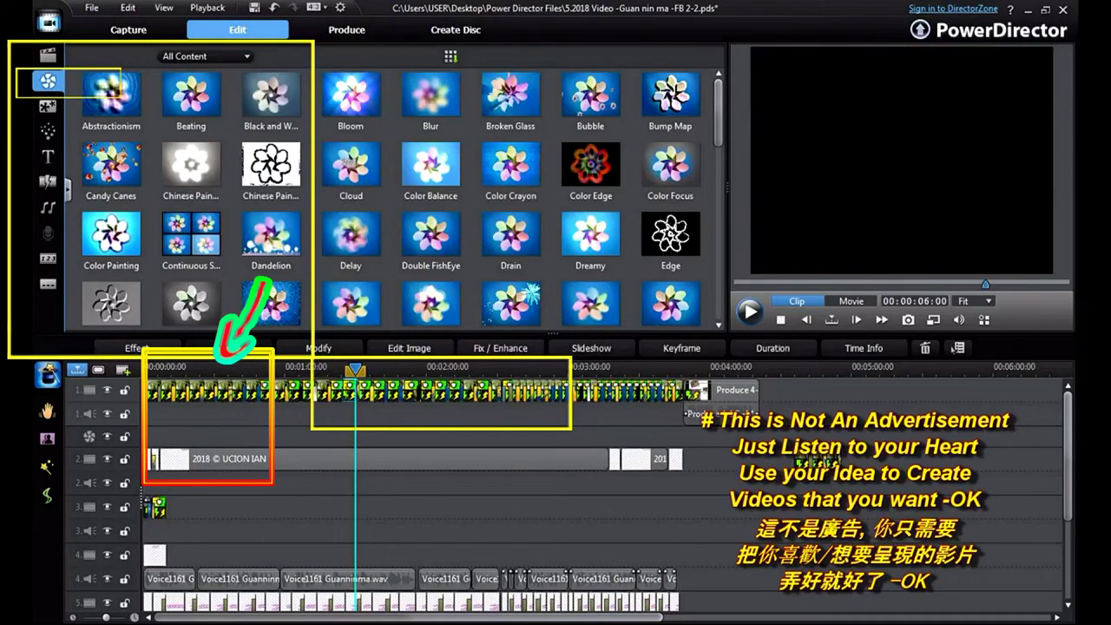
{"action": "left_click", "coordinate": [363, 391]}
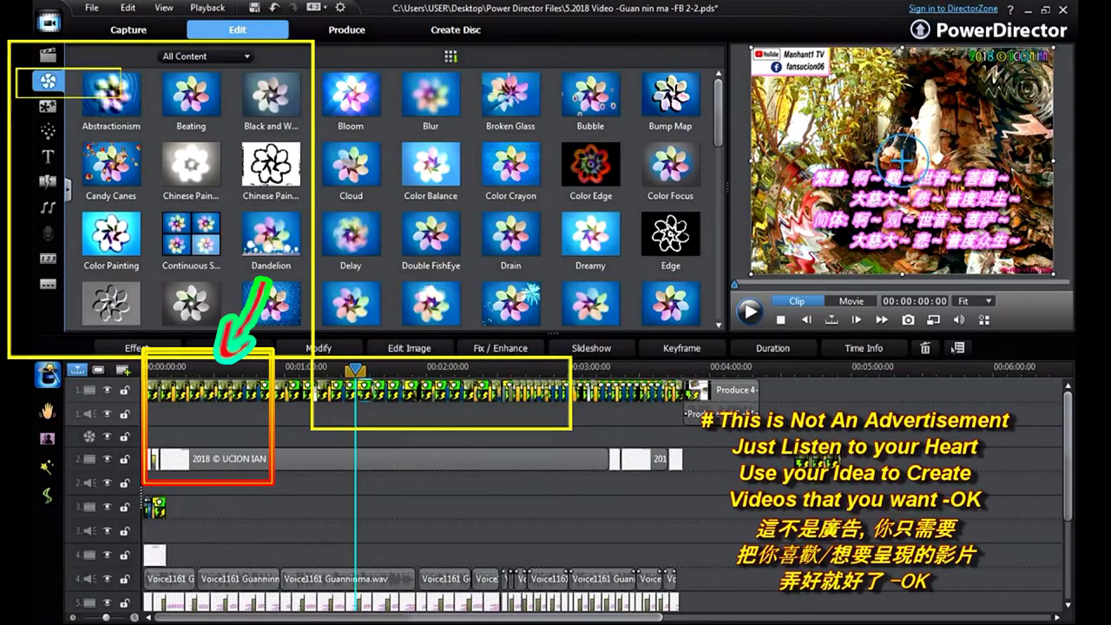
{"action": "left_click", "coordinate": [359, 368]}
{"action": "left_click_drag", "start_coordinate": [359, 368], "coordinate": [364, 368]}
{"action": "left_click", "coordinate": [364, 390]}
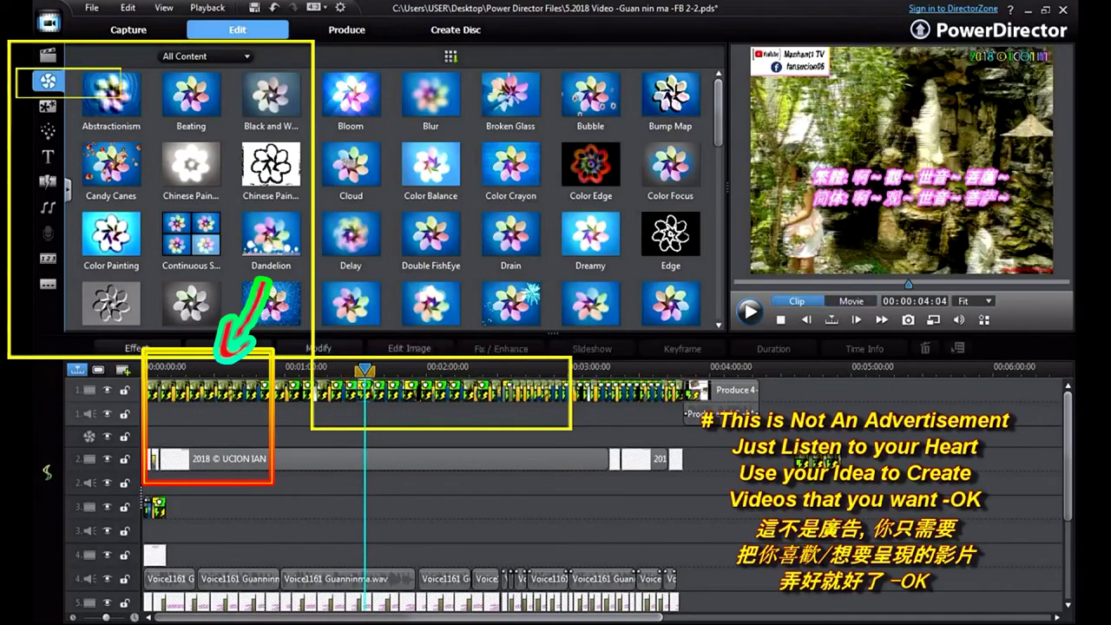
{"action": "left_click_drag", "start_coordinate": [364, 369], "coordinate": [381, 369]}
{"action": "left_click", "coordinate": [378, 391]}
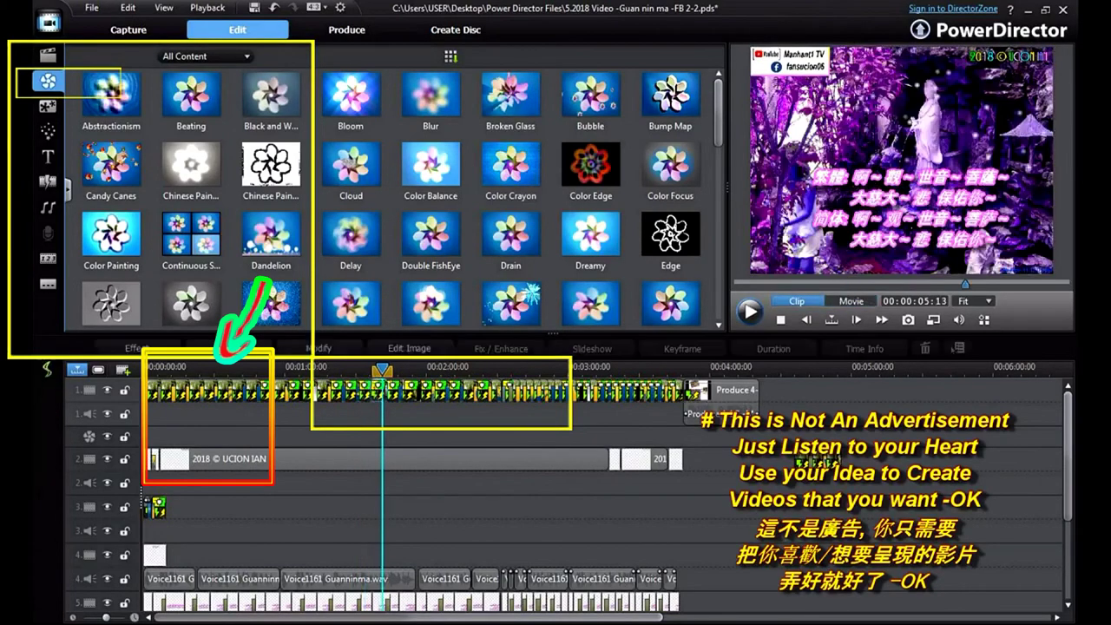
Step: View two more samples in the fourth row of the effect library and scrub the movie to about 1:53 to preview the photo there
{"action": "left_click", "coordinate": [591, 304]}
{"action": "left_click", "coordinate": [670, 304]}
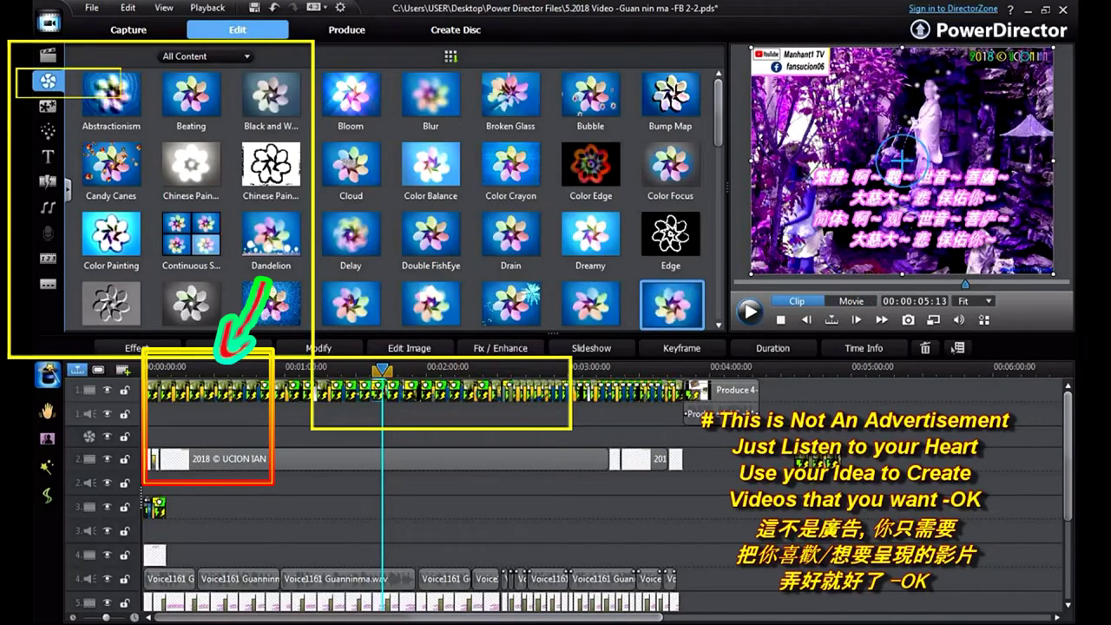
{"action": "left_click", "coordinate": [440, 413]}
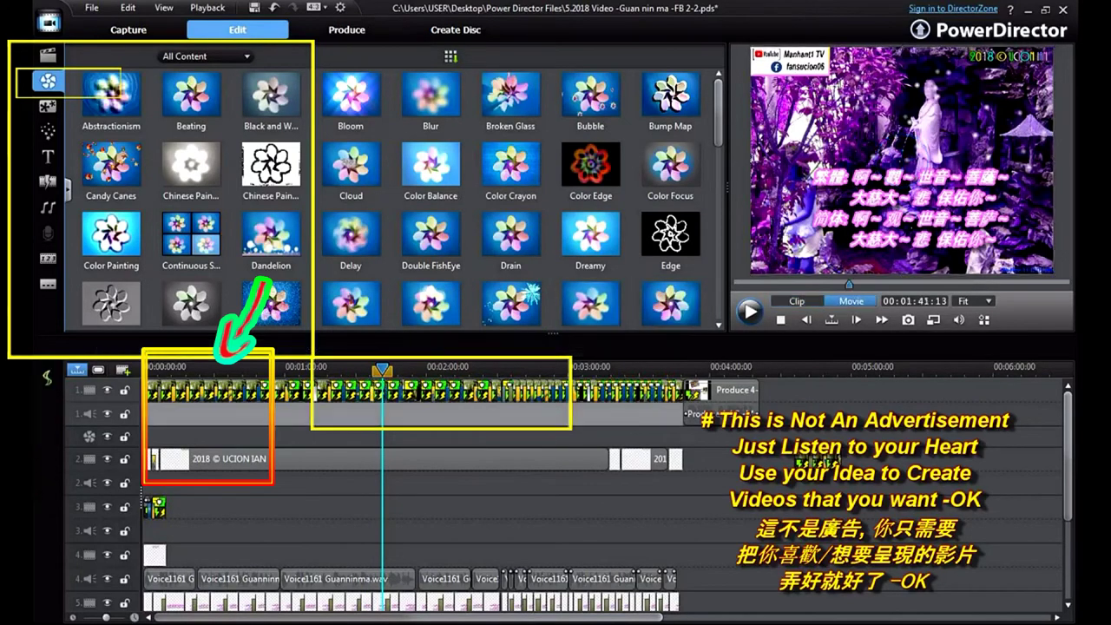
{"action": "left_click_drag", "start_coordinate": [382, 370], "coordinate": [410, 370]}
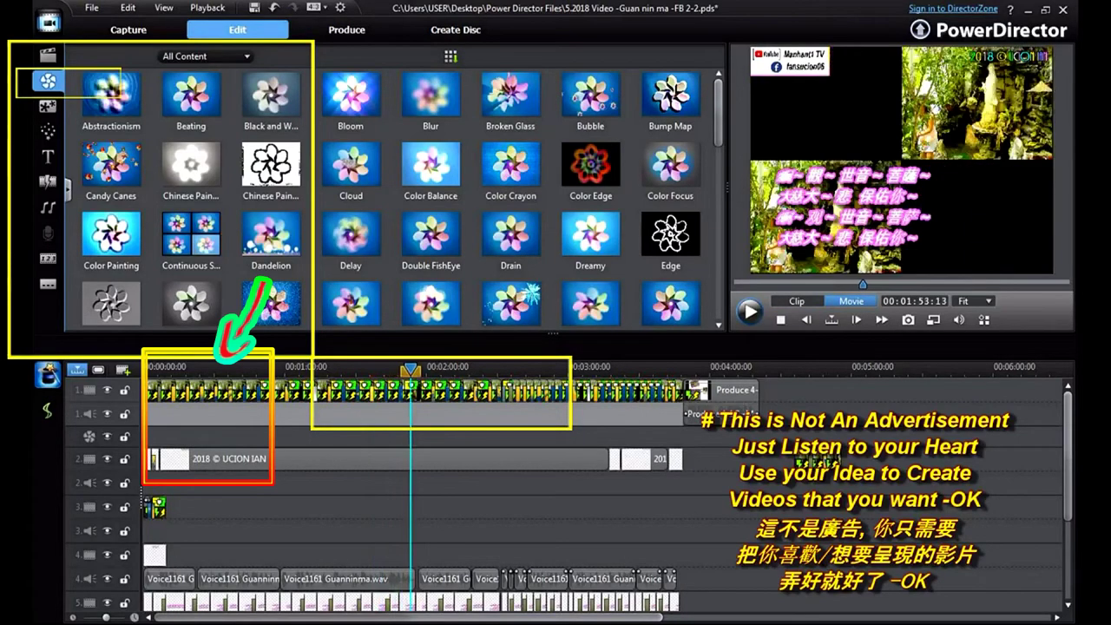